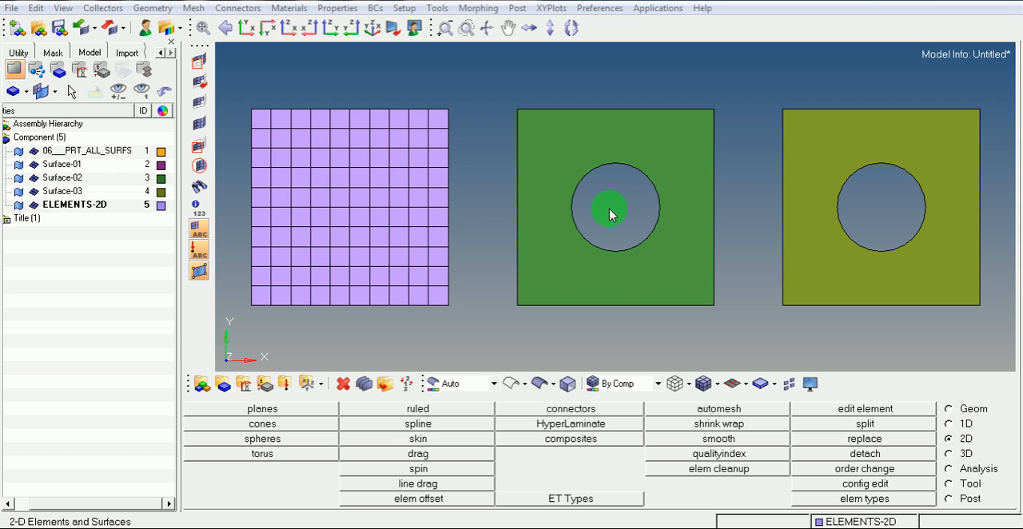
click(595, 527)
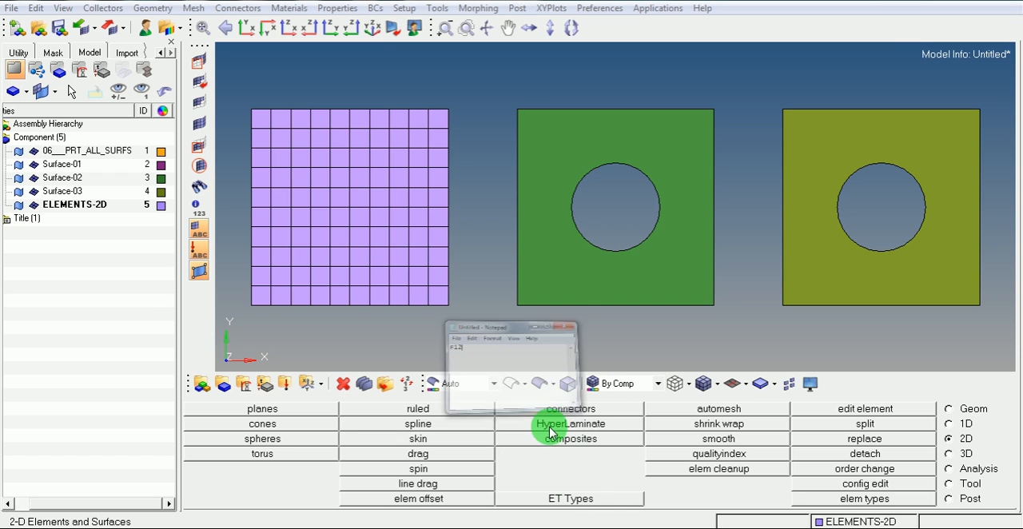
drag(399, 235, 346, 231)
click(421, 235)
click(509, 196)
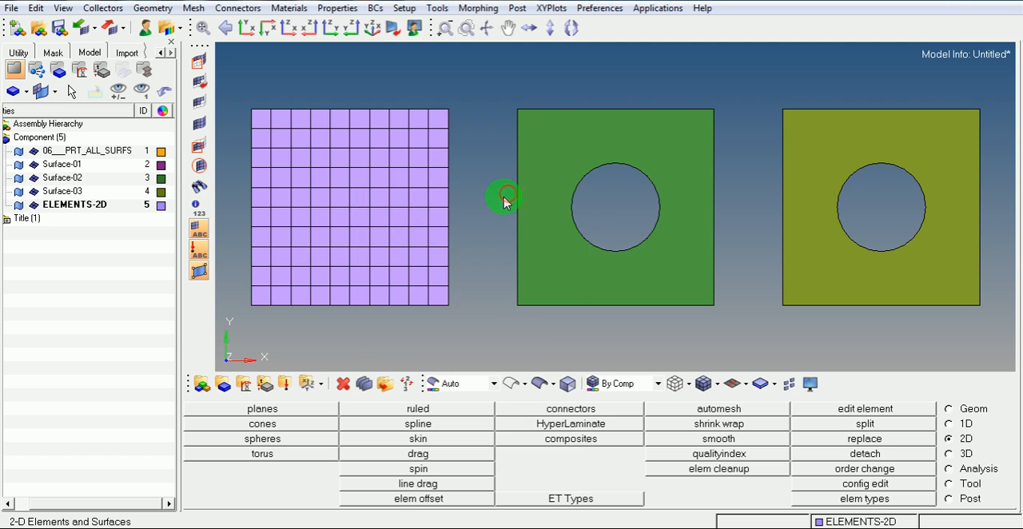
Automesh the middle plate, Surface-02, with quads at an element size of 10
key(F12)
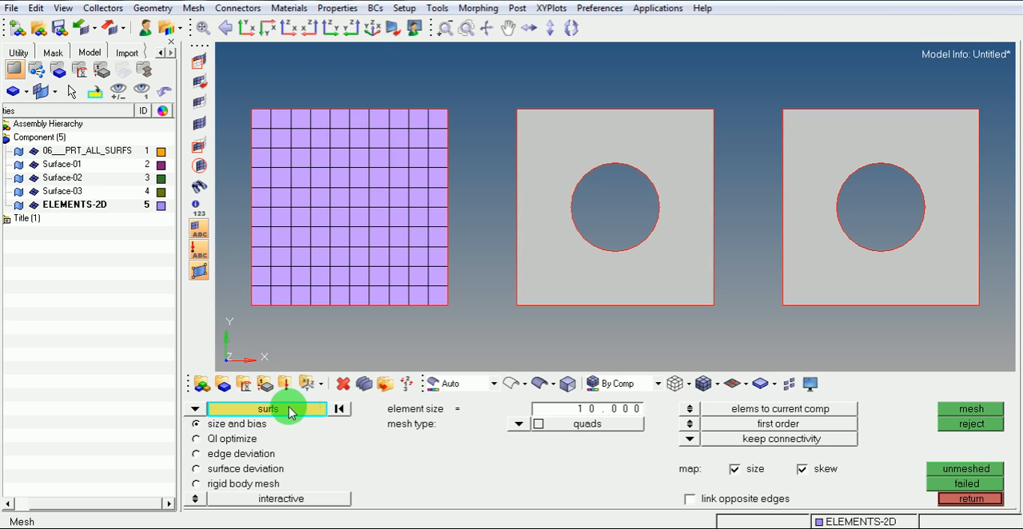
click(560, 275)
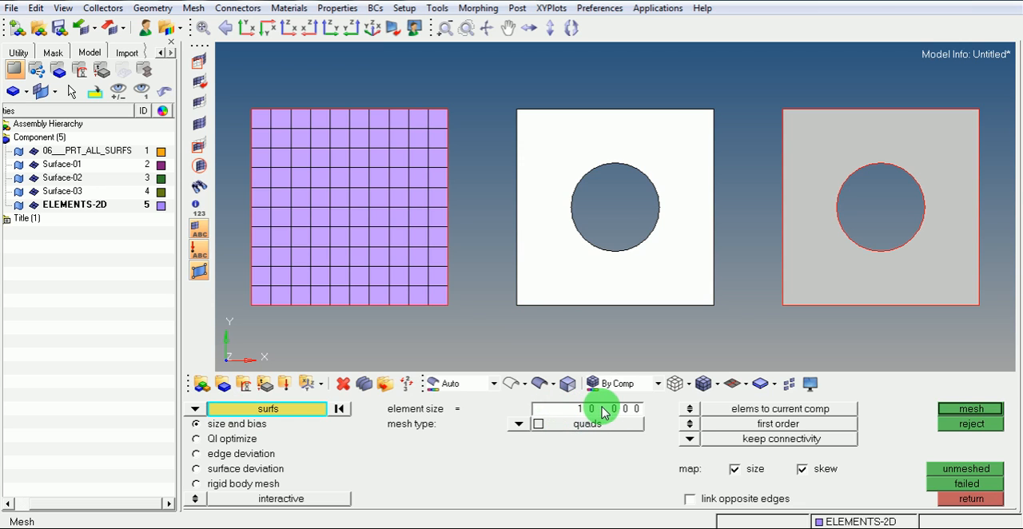
click(969, 409)
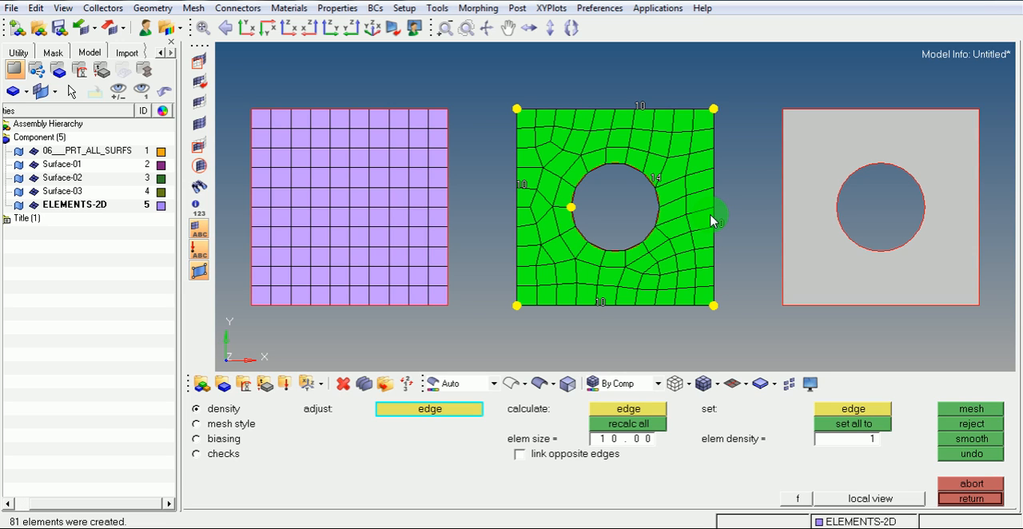
Raise the element density of the middle plate's right-hand edge to 16
click(719, 227)
click(717, 226)
click(716, 226)
click(716, 227)
click(716, 226)
click(716, 226)
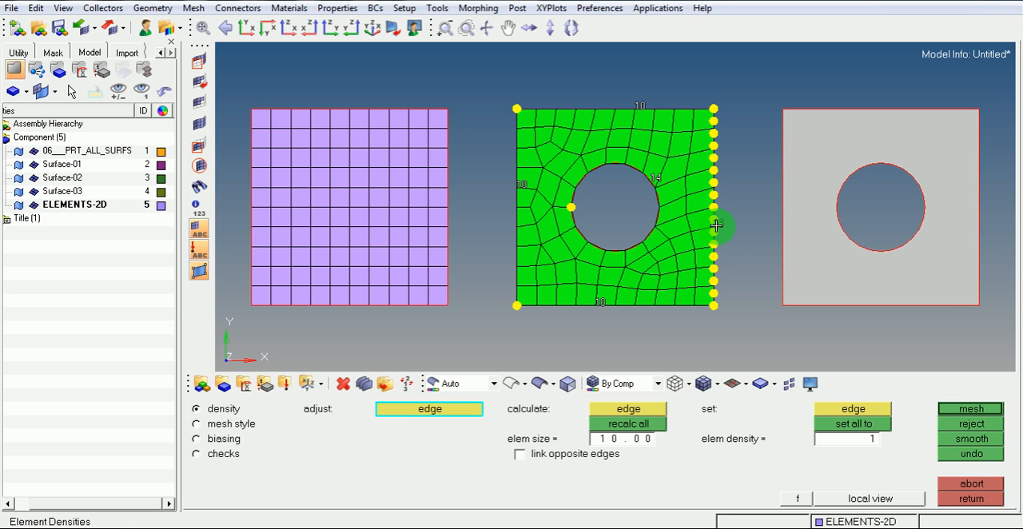
Raise the element density of the plate's upper edge to 14 and of its left-hand edge to 13
click(637, 104)
click(637, 105)
click(636, 105)
click(637, 105)
click(517, 182)
click(517, 182)
click(517, 182)
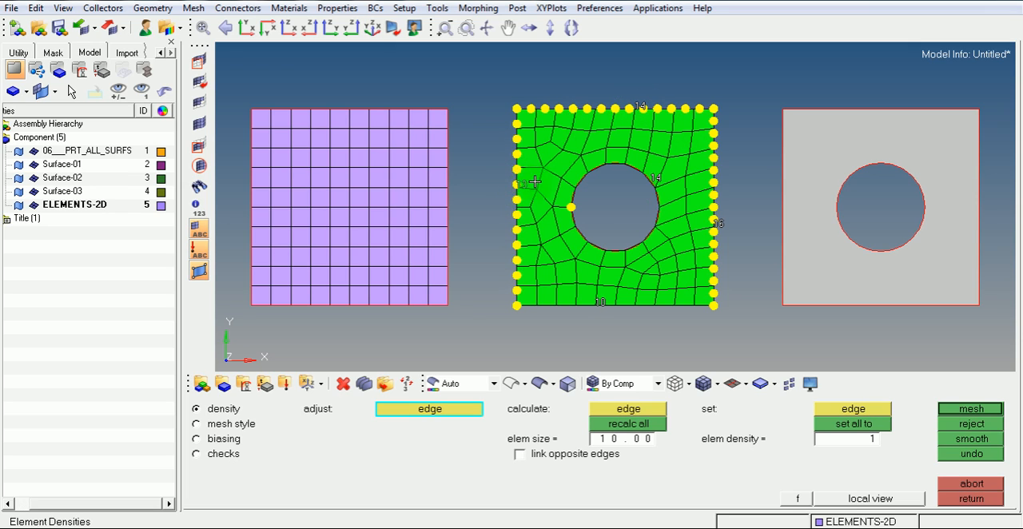
Raise the hole edge density to 20, increase the lower edge density, and remesh the plate
click(655, 178)
click(655, 178)
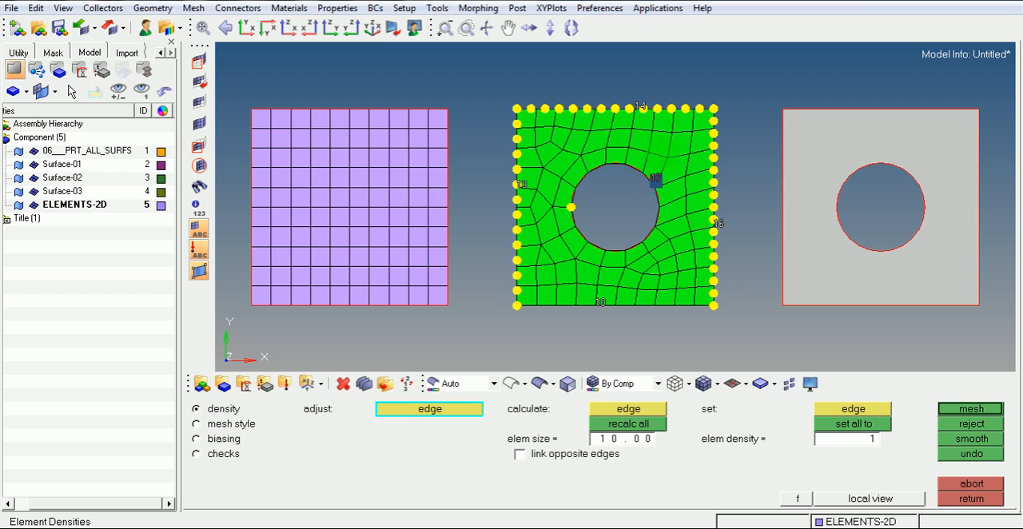
drag(673, 121, 675, 111)
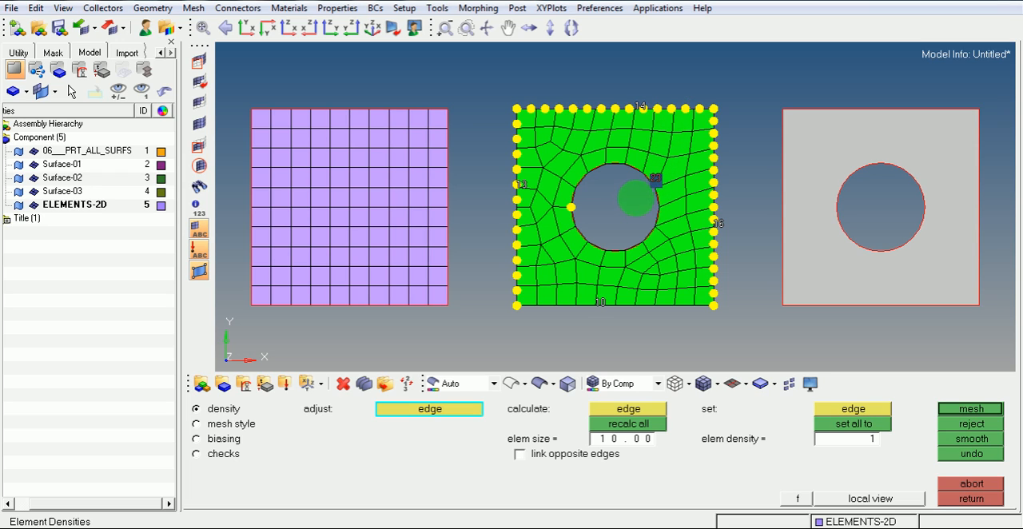
drag(639, 214, 669, 118)
drag(634, 231, 655, 177)
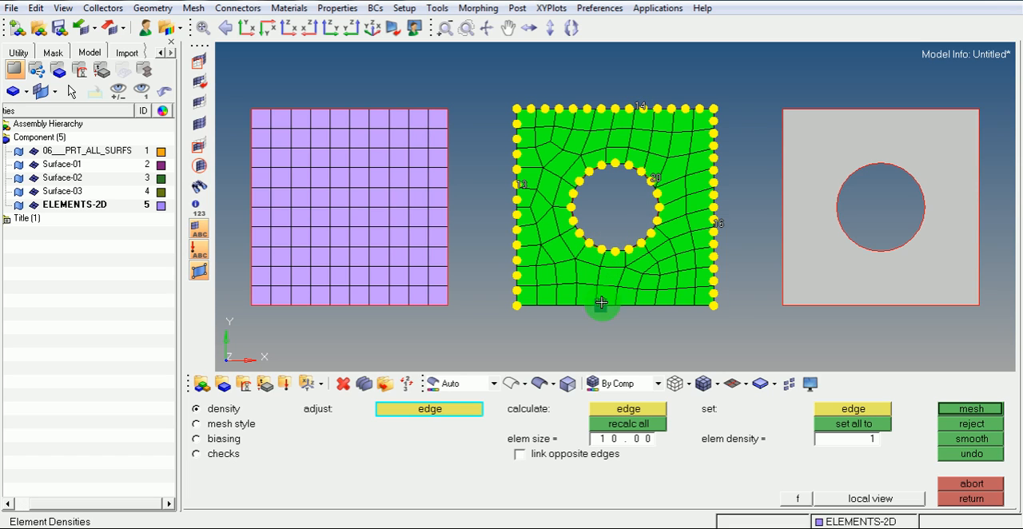
drag(598, 303, 662, 306)
click(955, 410)
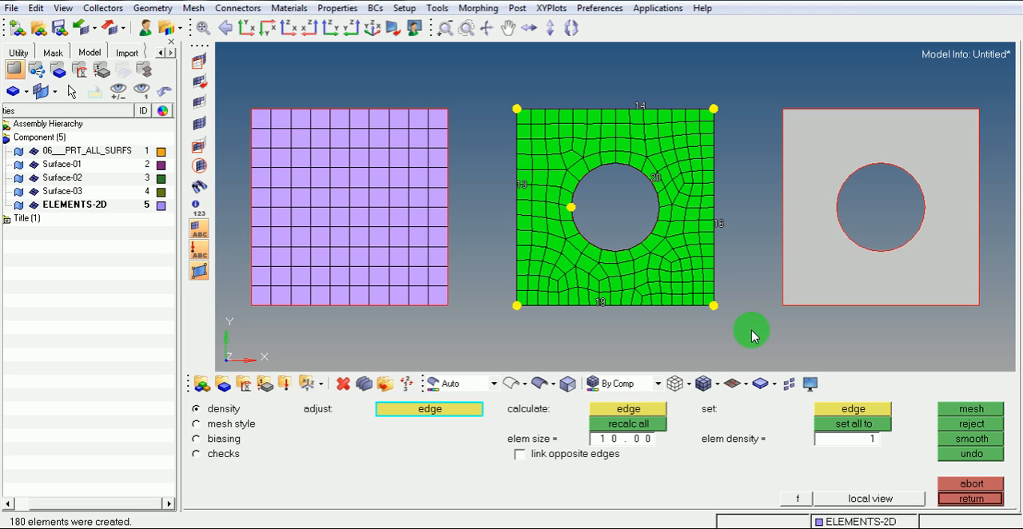
Raise the element density of the hole edge to 24 and of the plate's upper edge to 16
click(656, 185)
click(657, 179)
click(657, 179)
click(640, 107)
click(640, 106)
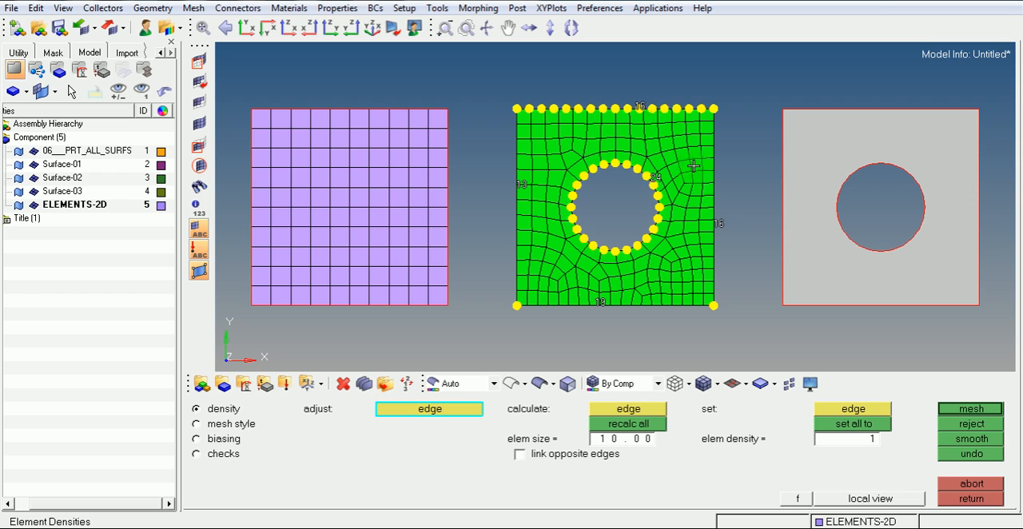
Raise the plate's edge densities to 18 on the right-hand edge, 21 on the lower edge and 16 on the left-hand edge
click(717, 223)
click(716, 224)
click(600, 304)
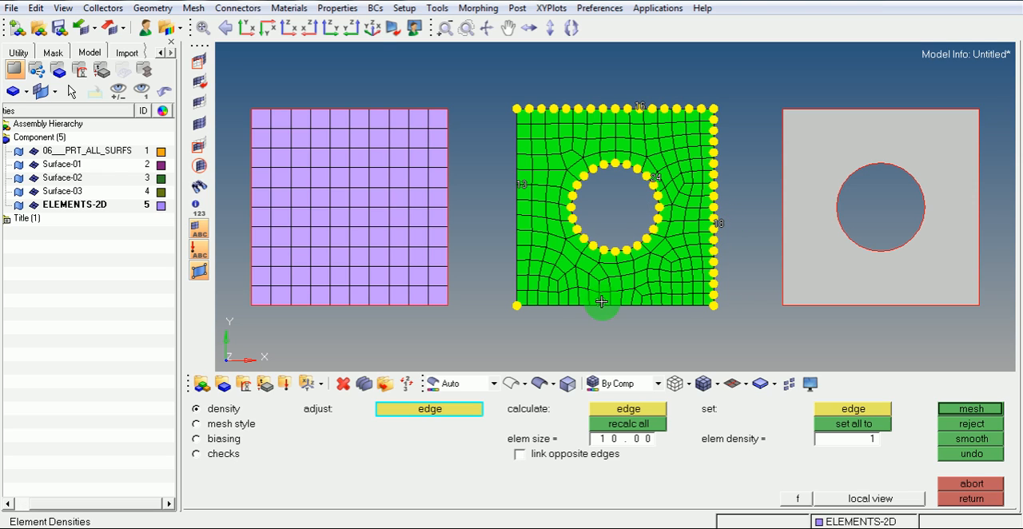
click(599, 303)
click(517, 184)
click(517, 184)
click(517, 184)
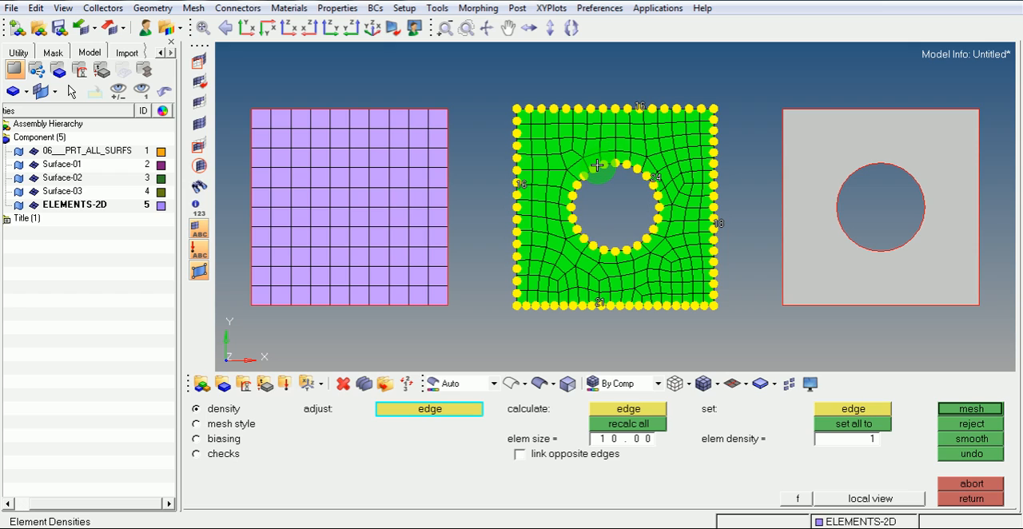
Raise the right-hand edge density to 19 and the lower edge density to 22, and increase the upper edge density further
click(719, 223)
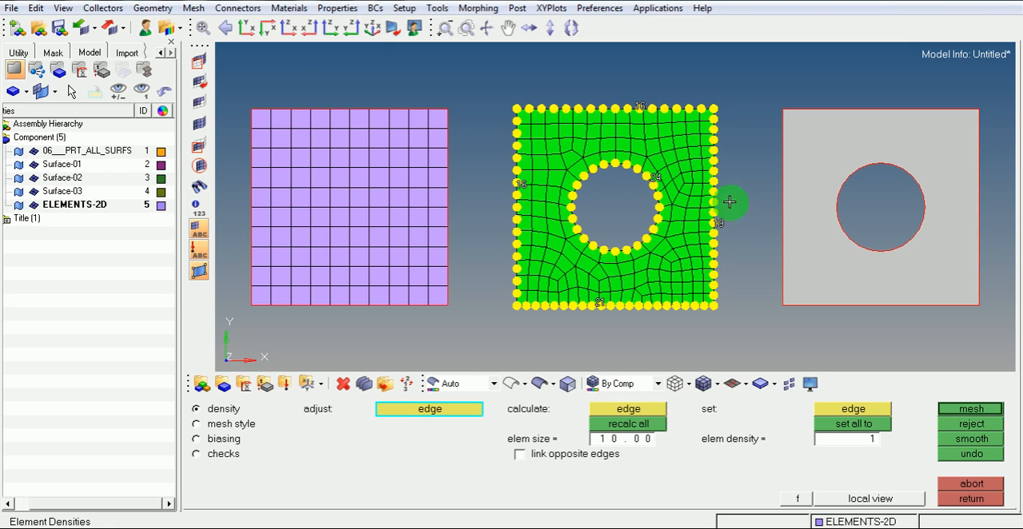
click(639, 102)
click(607, 303)
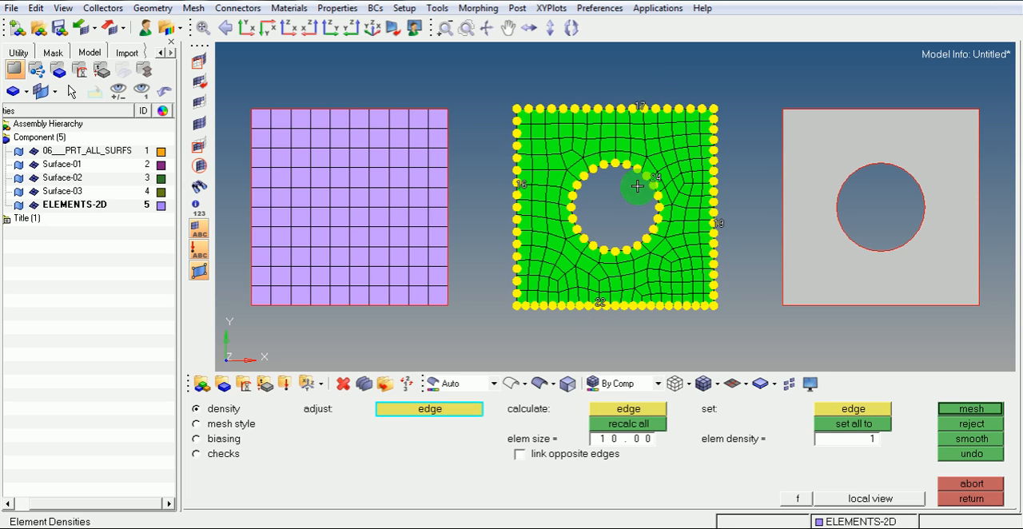
click(639, 104)
click(638, 104)
click(640, 107)
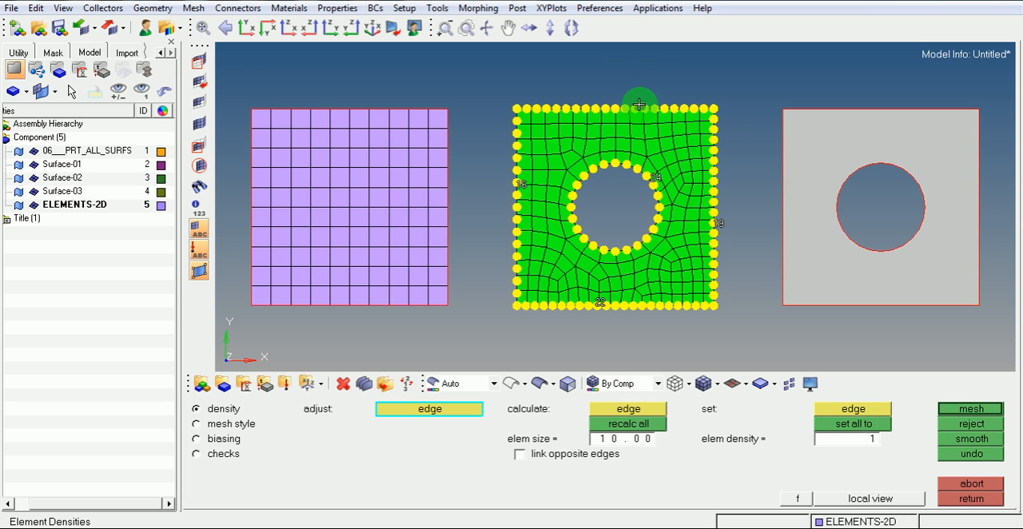
Reduce the upper edge density to 12 and remesh the plate
right_click(639, 104)
right_click(639, 105)
right_click(639, 105)
right_click(639, 104)
right_click(639, 104)
right_click(640, 105)
right_click(639, 105)
right_click(639, 104)
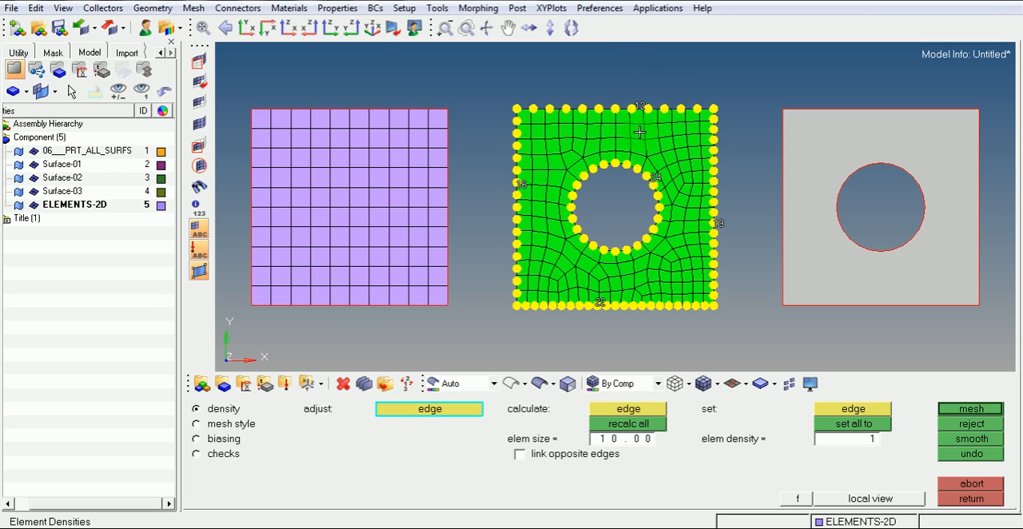
click(955, 409)
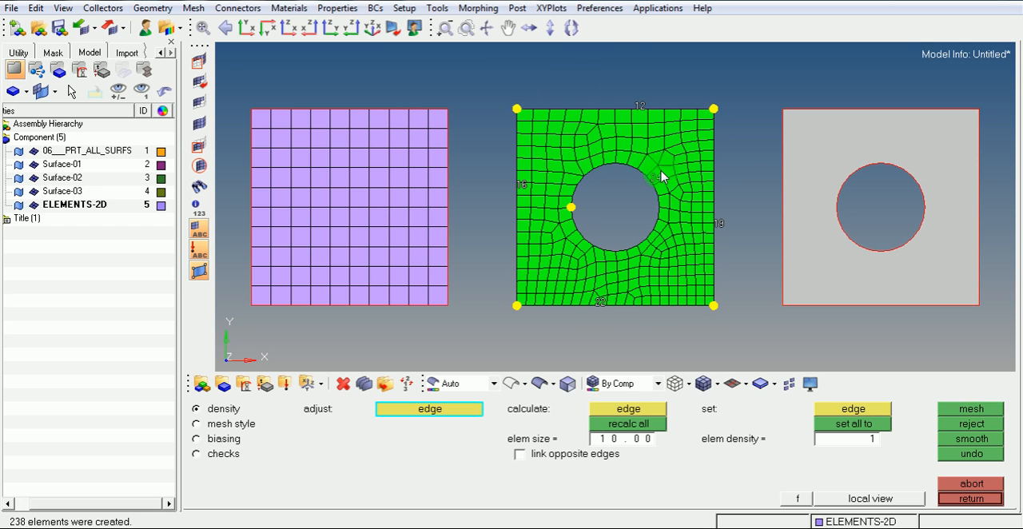
Accept the mesh on the plate with the hole and leave automeshing
ctrl+right_drag(671, 183, 448, 182)
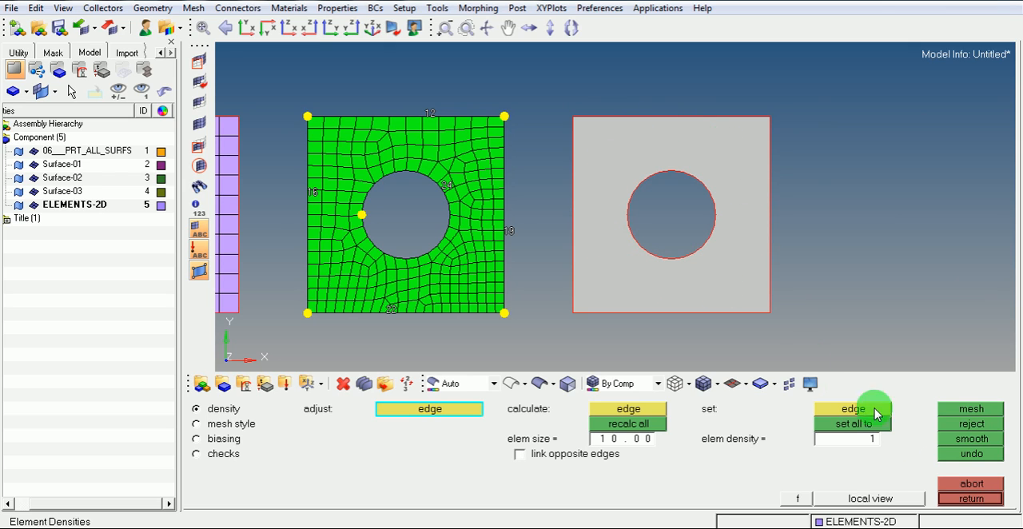
click(970, 499)
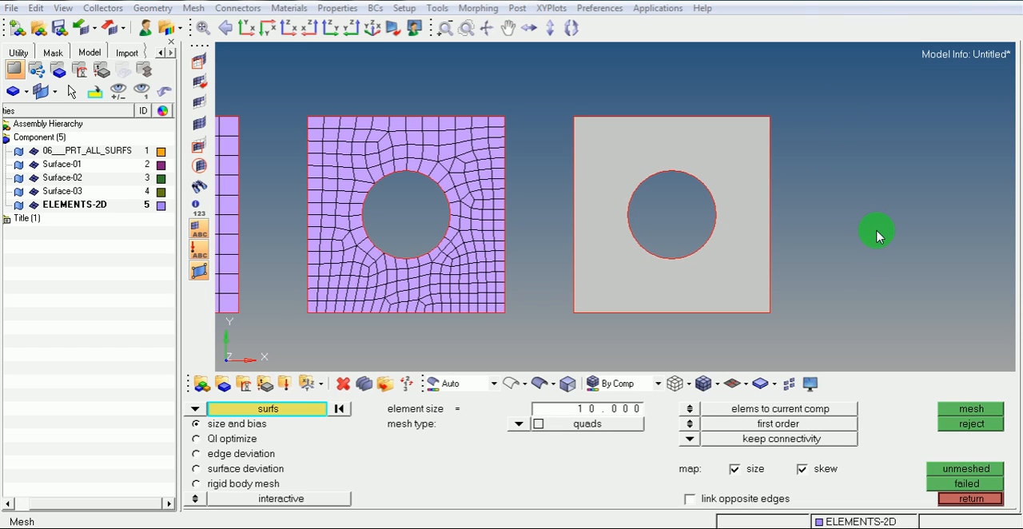
click(954, 500)
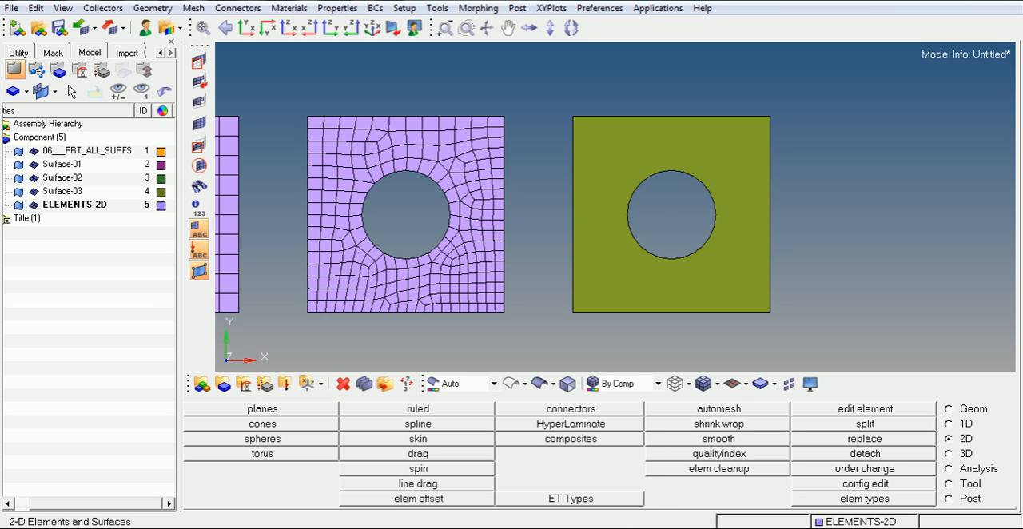
Switch to Notepad, change the note to F11, and return to HyperMesh
click(593, 526)
key(BackSpace)
text(1)
click(402, 240)
drag(402, 239, 360, 232)
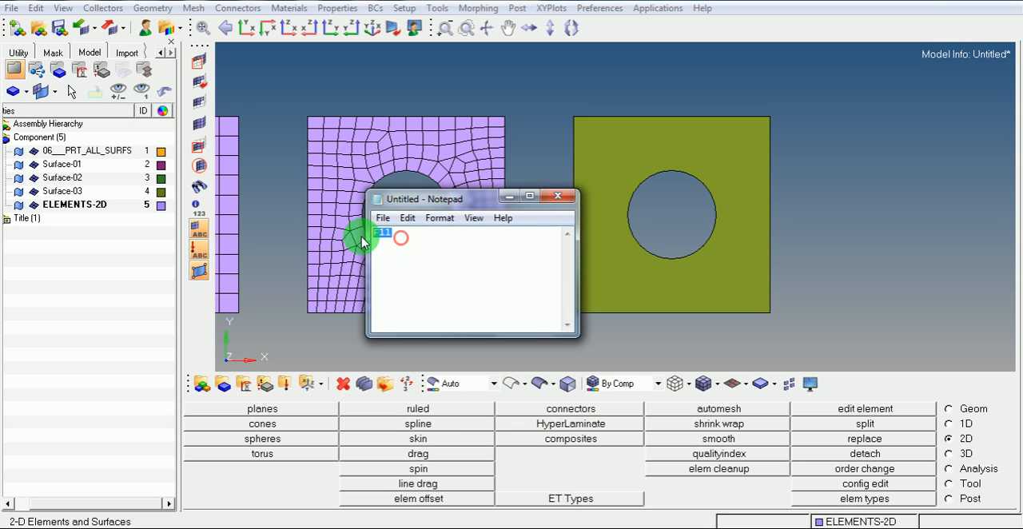
click(509, 196)
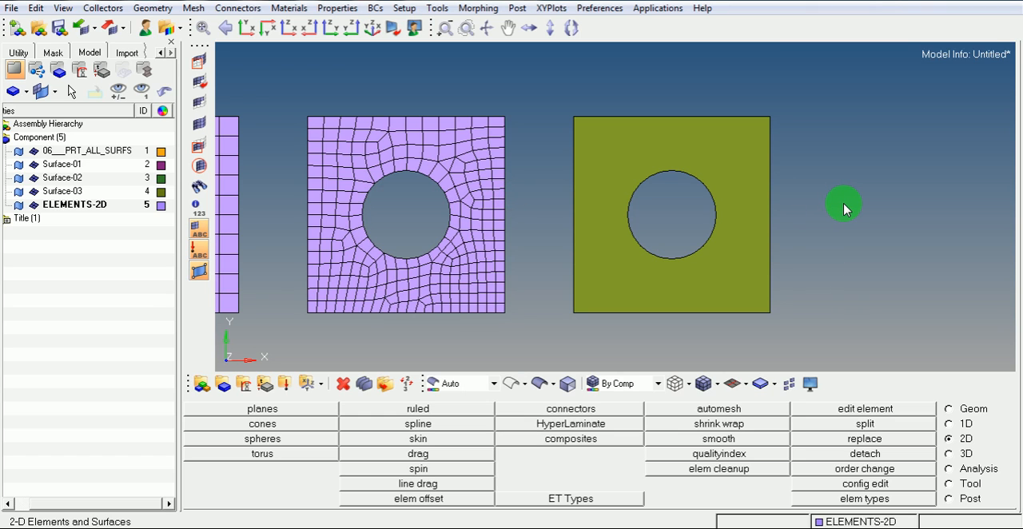
Try a washer split with an offset of 10 around the hole in Surface-03, and reject it
key(F11)
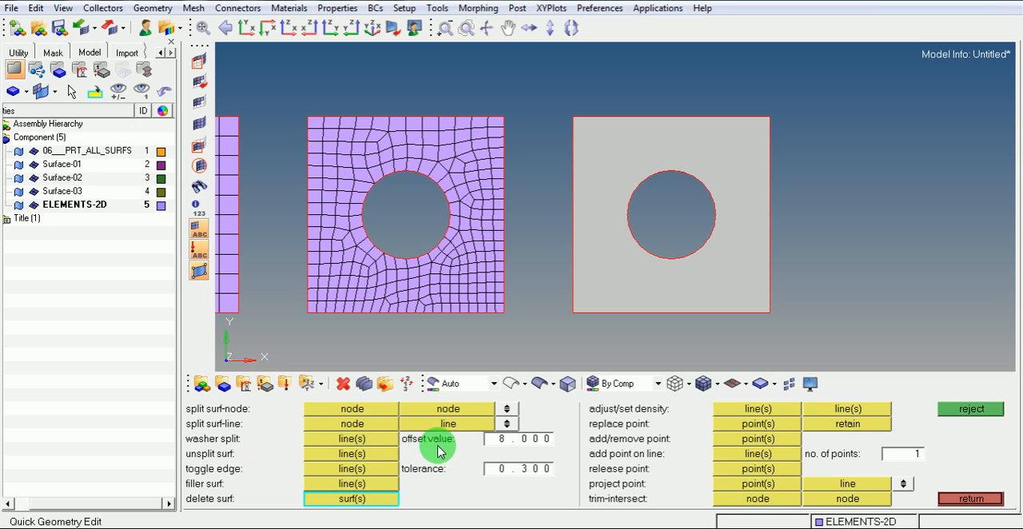
click(523, 446)
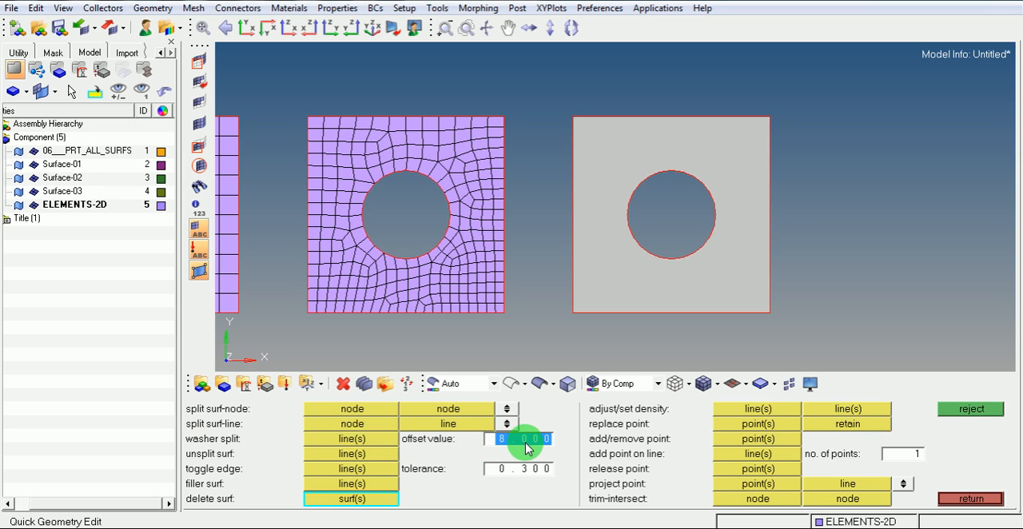
text(10)
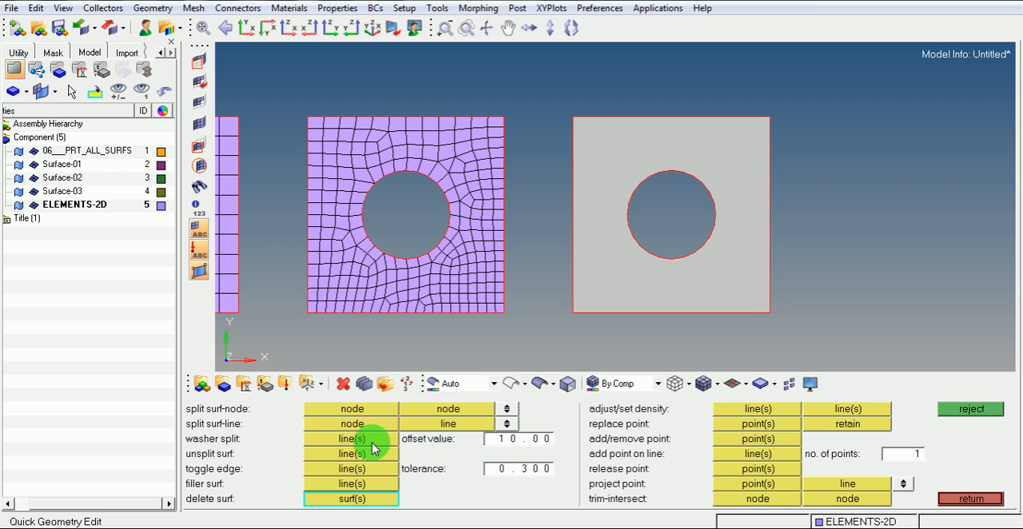
click(356, 441)
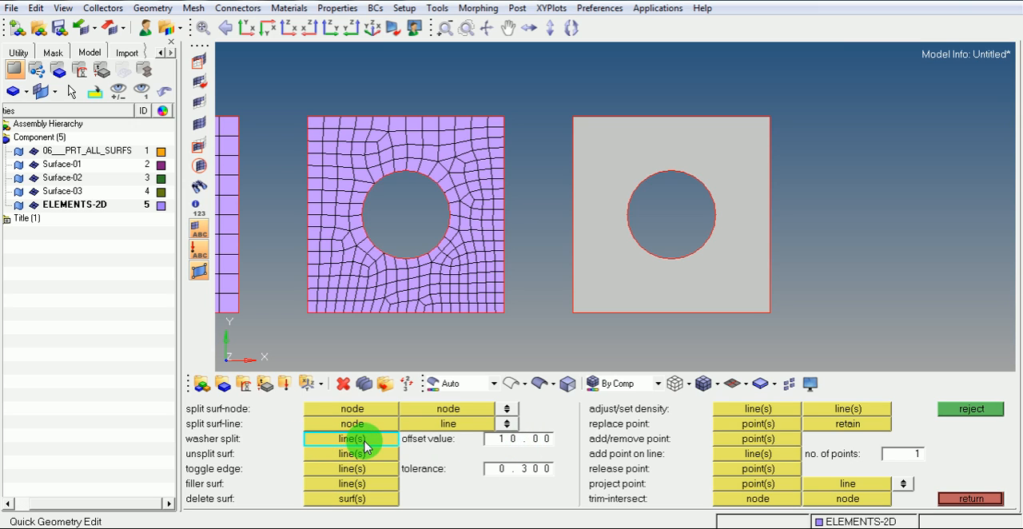
click(646, 248)
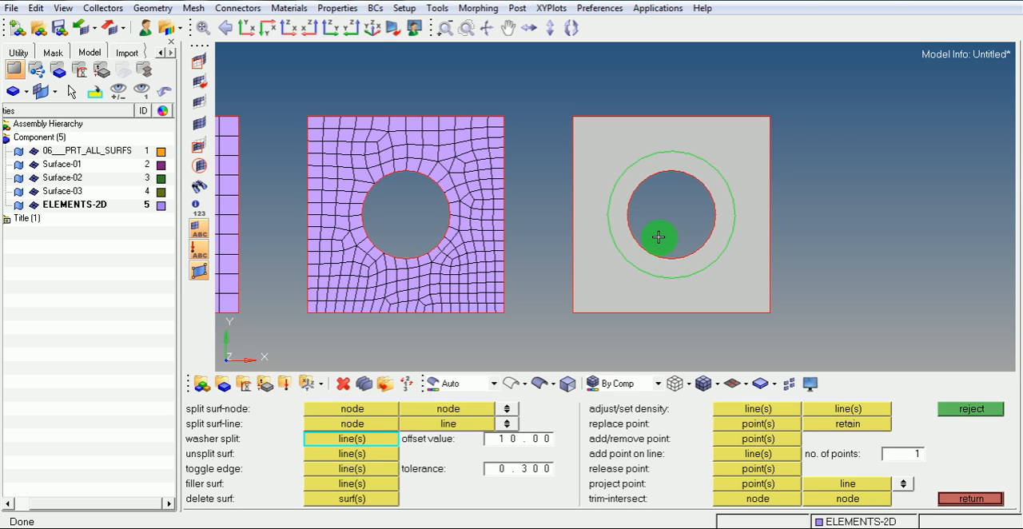
scroll(711, 202, up, 2)
click(967, 412)
Try a washer split with an offset of 8 around the Surface-03 hole, and reject it
click(517, 445)
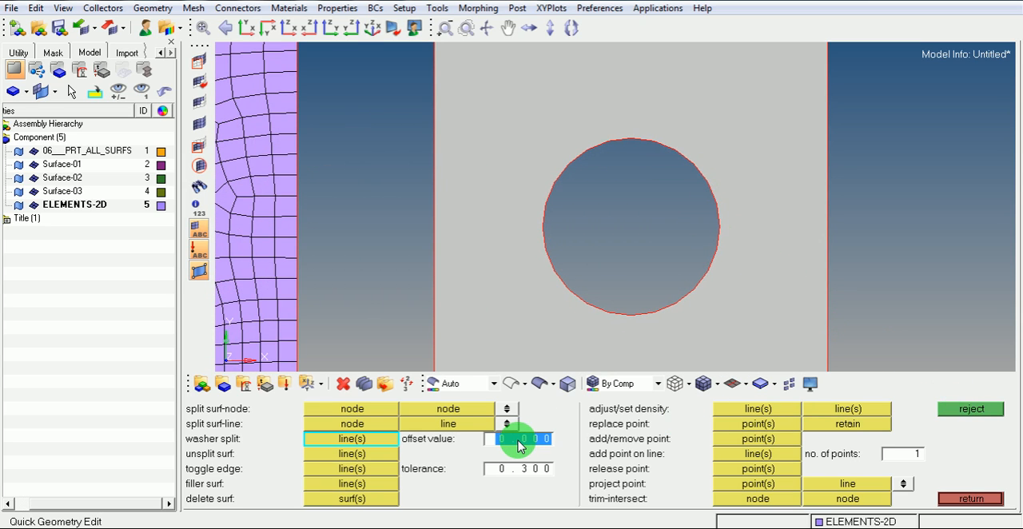
text(8)
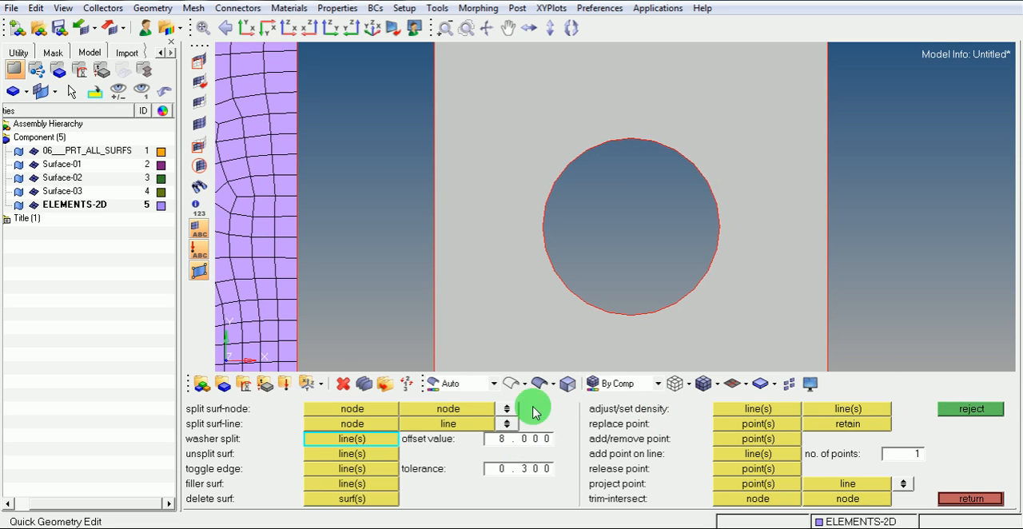
text(f)
click(671, 211)
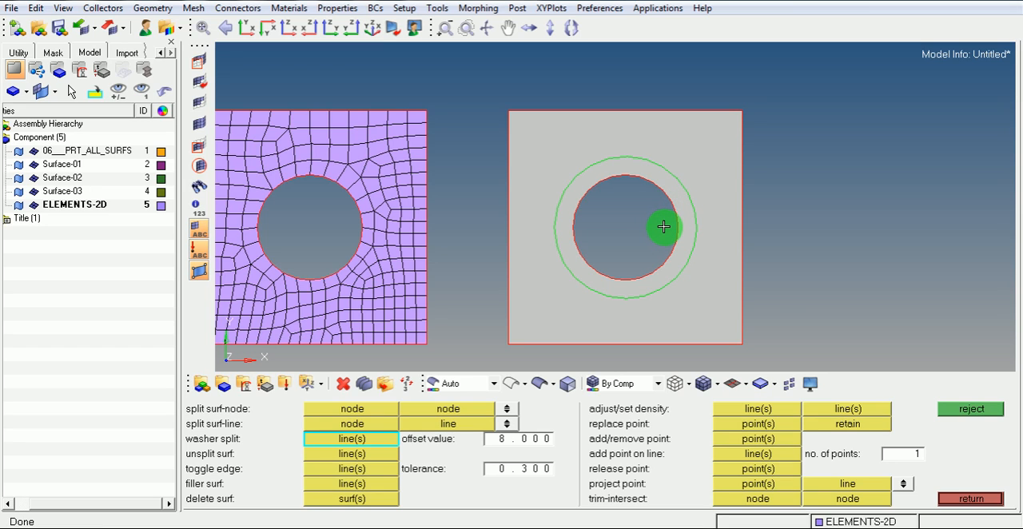
click(963, 408)
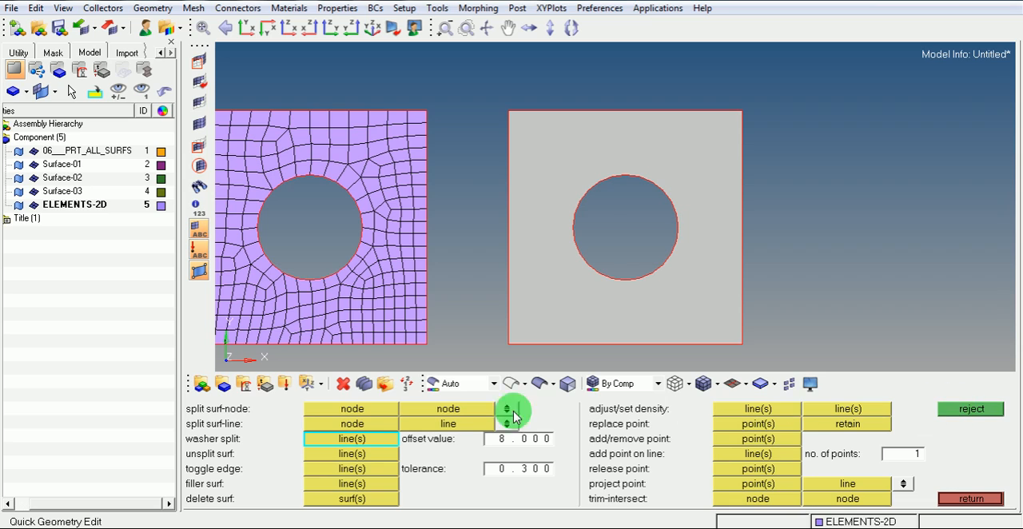
Split a washer ring around the Surface-03 hole with an offset value of 6
click(541, 440)
text(6)
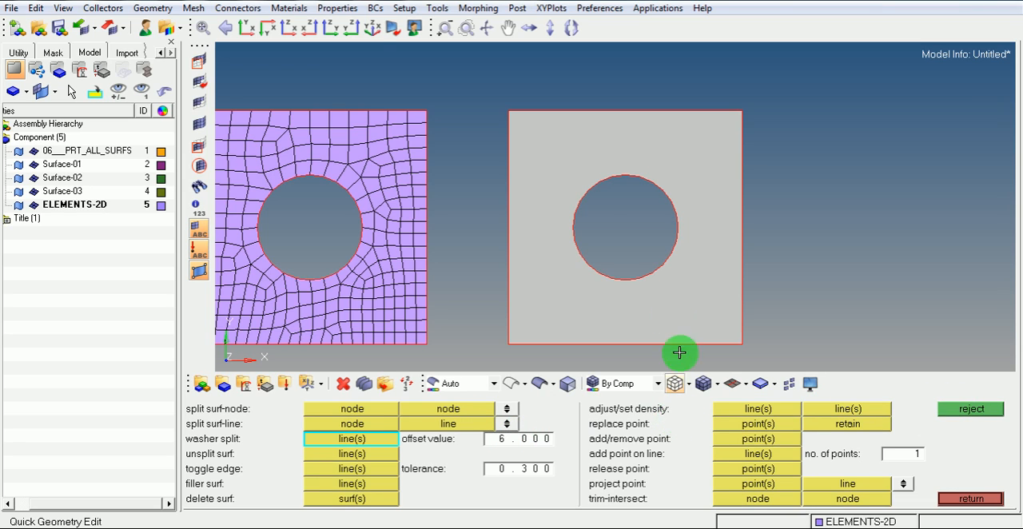
click(678, 224)
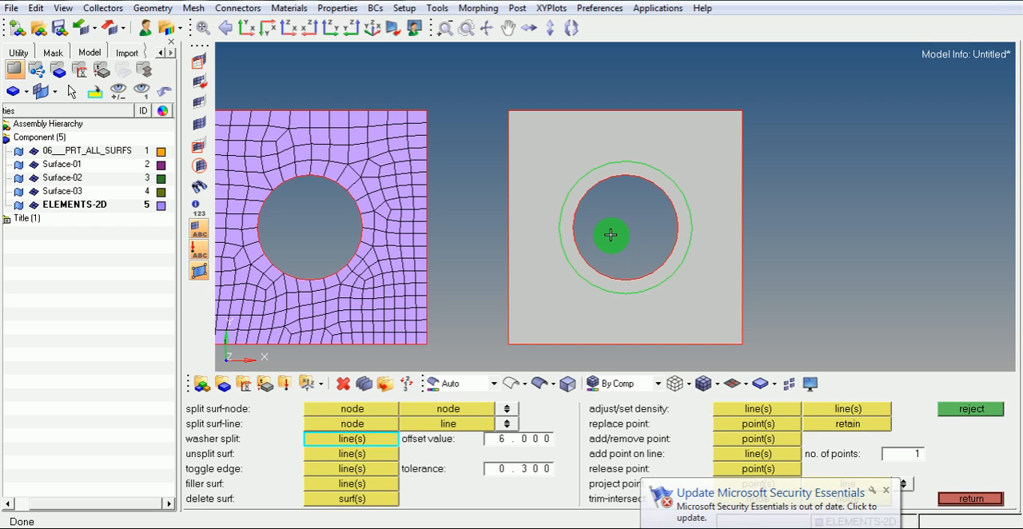
ctrl+right_drag(611, 229, 612, 208)
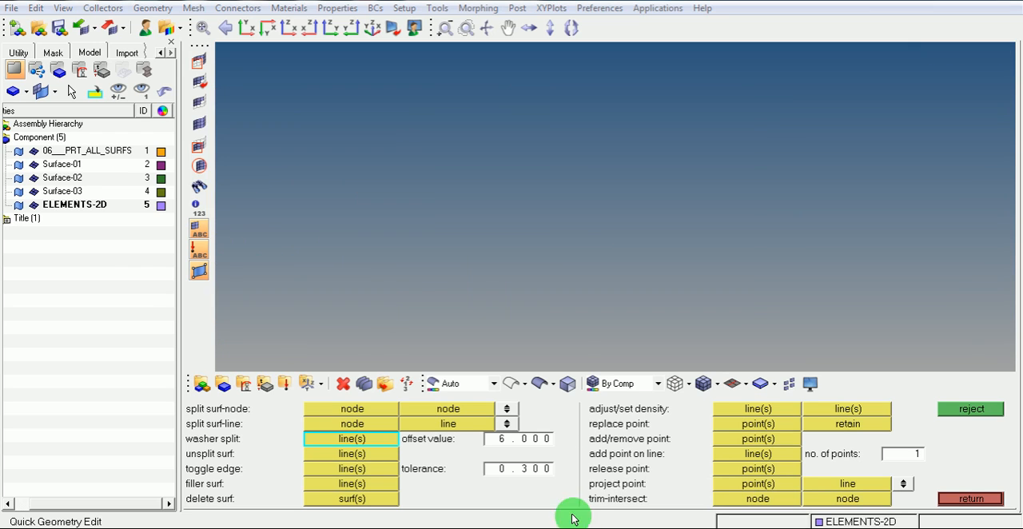
Switch to Notepad and change the note to F8
click(573, 519)
drag(381, 231, 347, 229)
text(8)
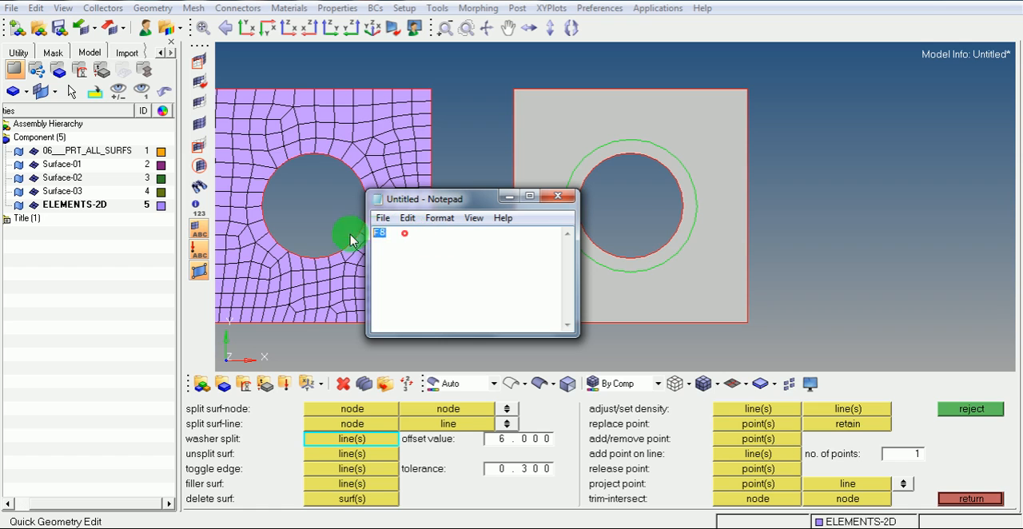
Return to HyperMesh and create an arc-center node from the circular edge of the Surface-03 hole
click(508, 197)
key(F9)
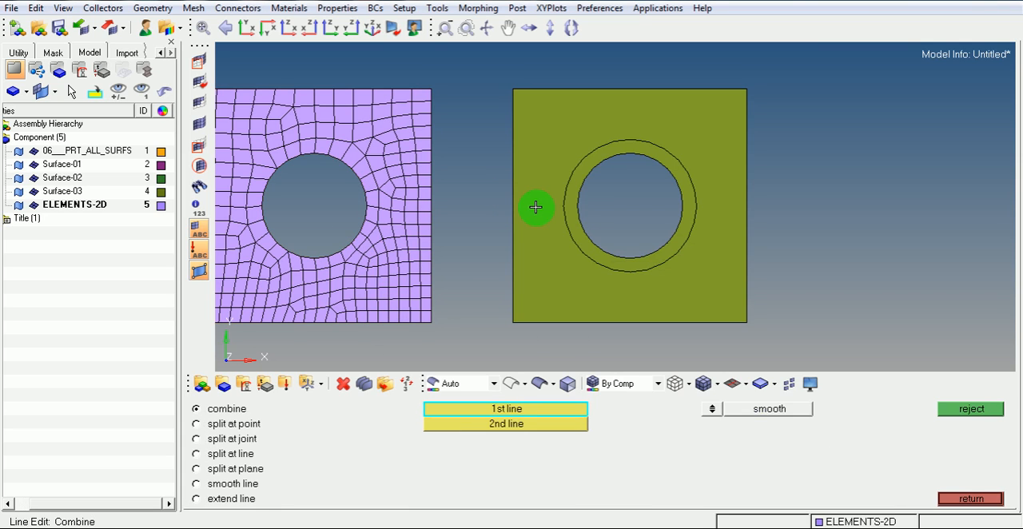
key(F8)
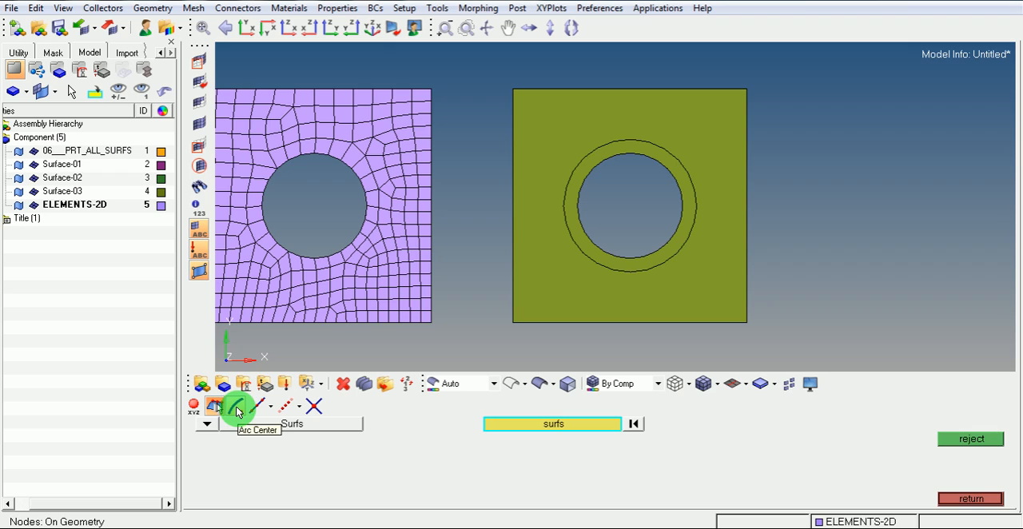
click(237, 408)
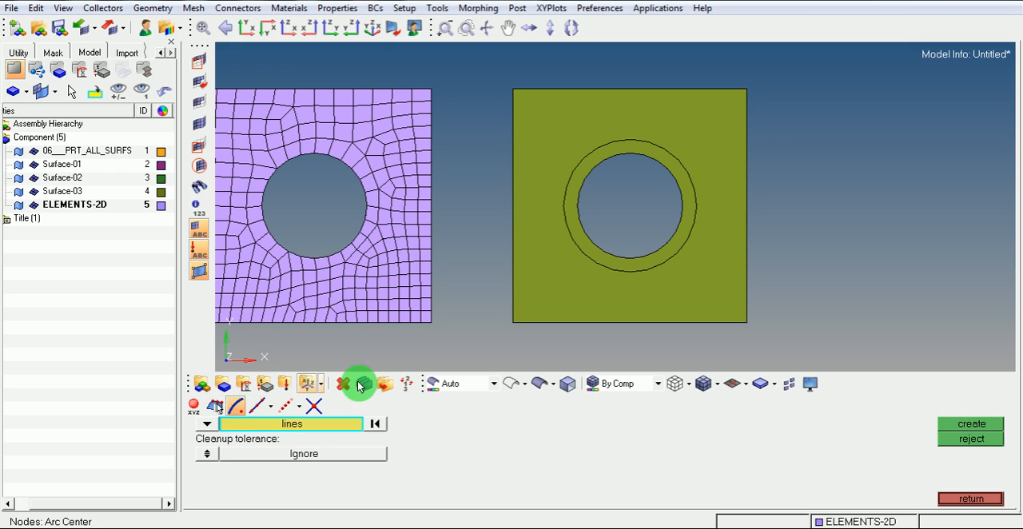
click(578, 201)
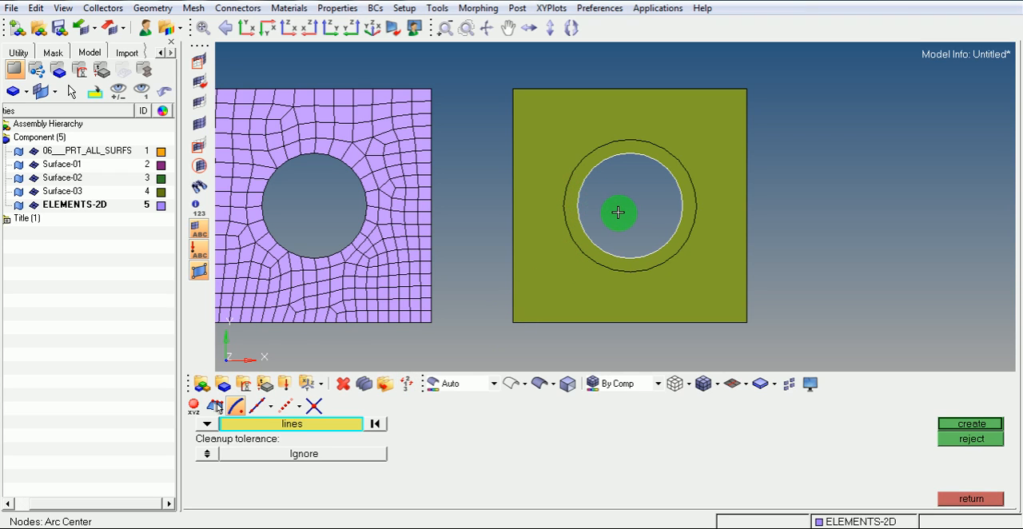
click(954, 427)
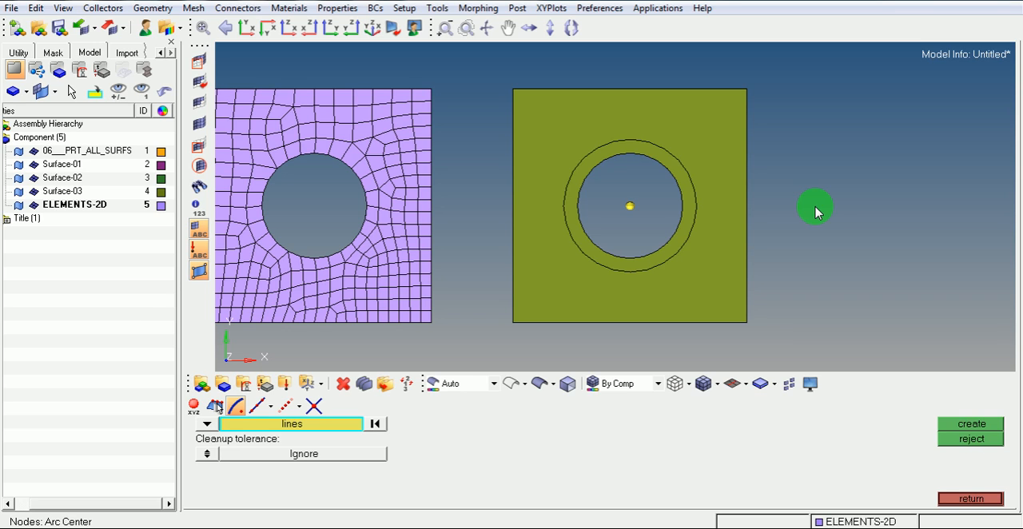
Switch to Notepad, change the note to shiftF9, and return to HyperMesh
click(587, 528)
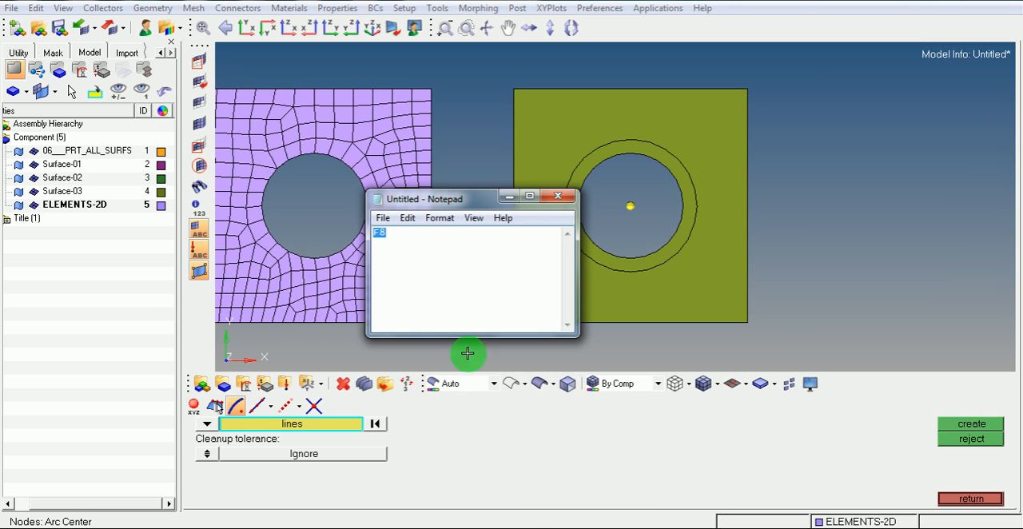
mouse_move(380, 232)
mouse_down()
mouse_move(402, 233)
mouse_move(374, 237)
mouse_up()
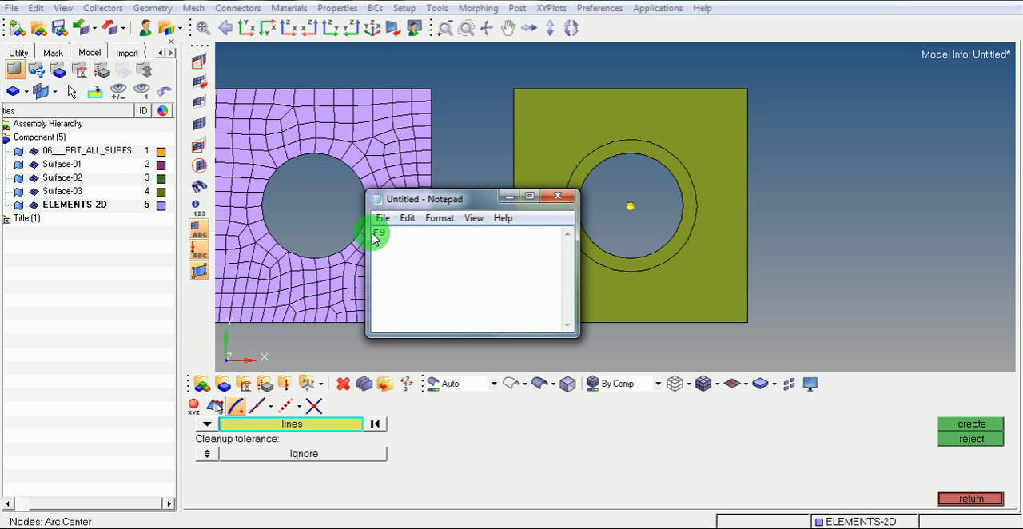
text(shift)
click(410, 236)
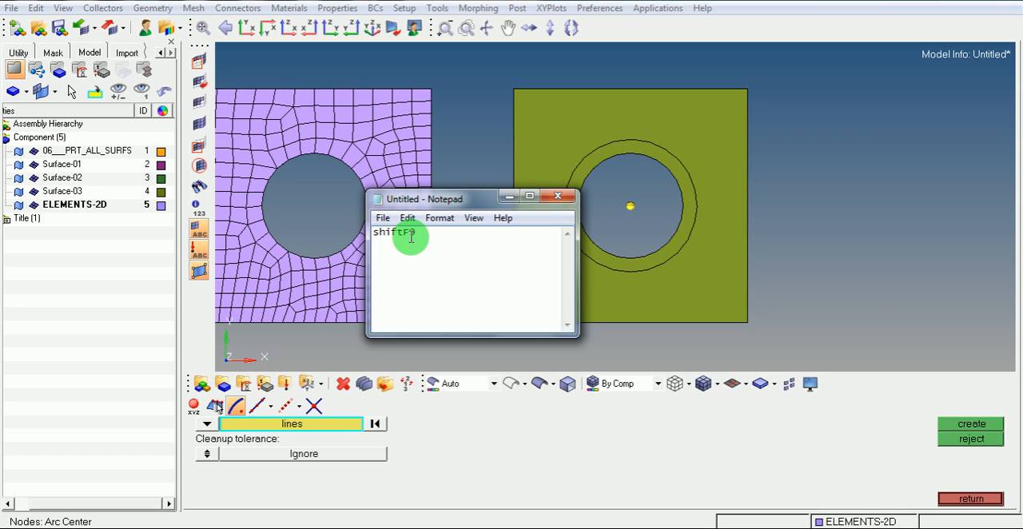
drag(434, 232, 343, 228)
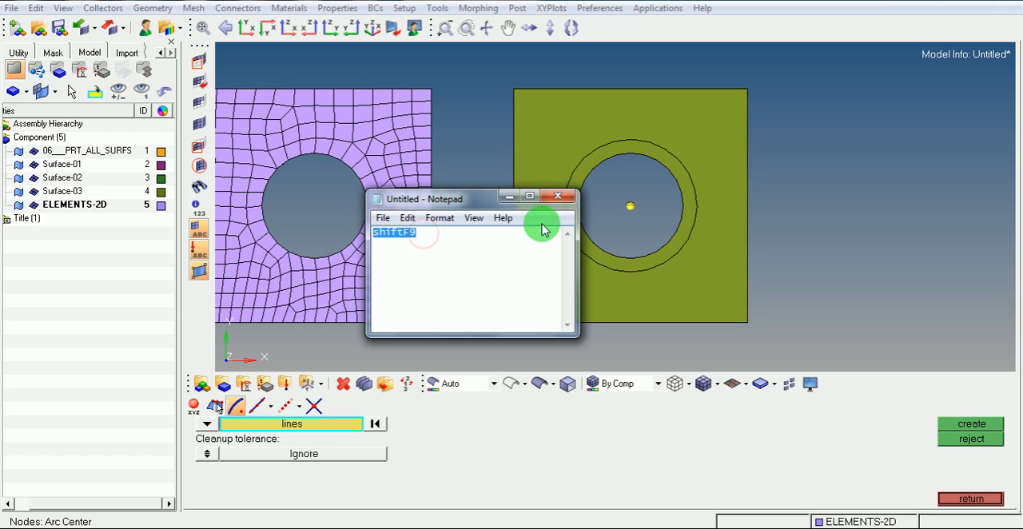
click(509, 197)
click(717, 218)
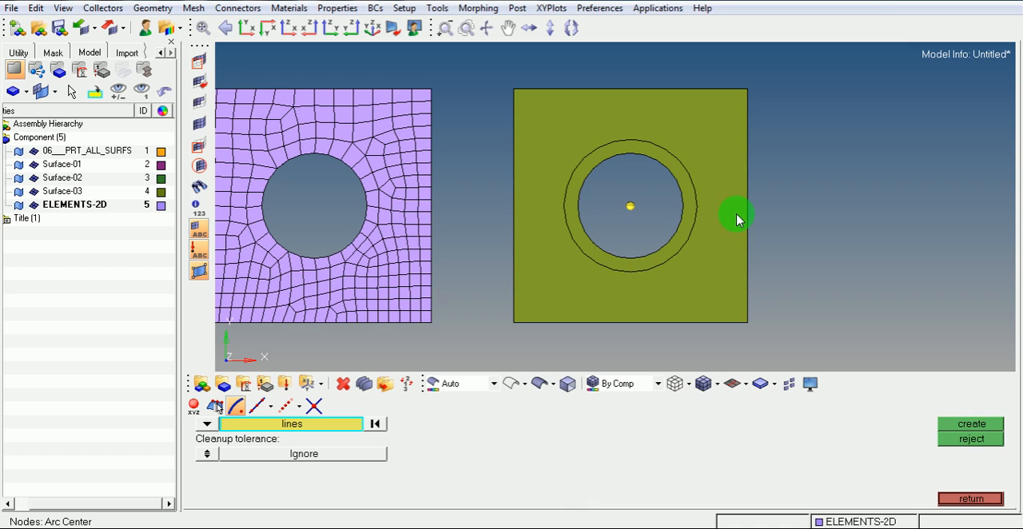
Trim the Surface-03 washer ring and surrounding plate with a y-axis plane based at the hole's center node
key(shift+F9)
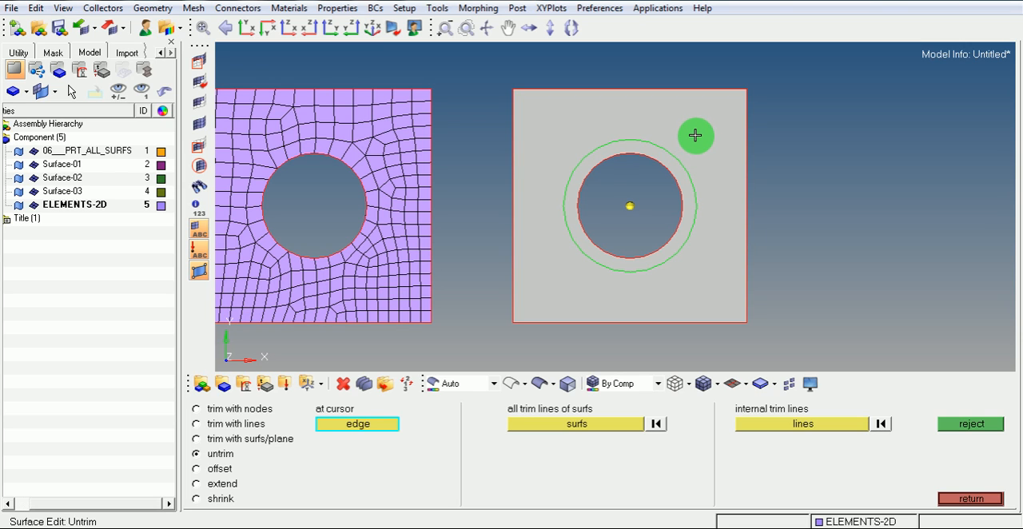
click(219, 440)
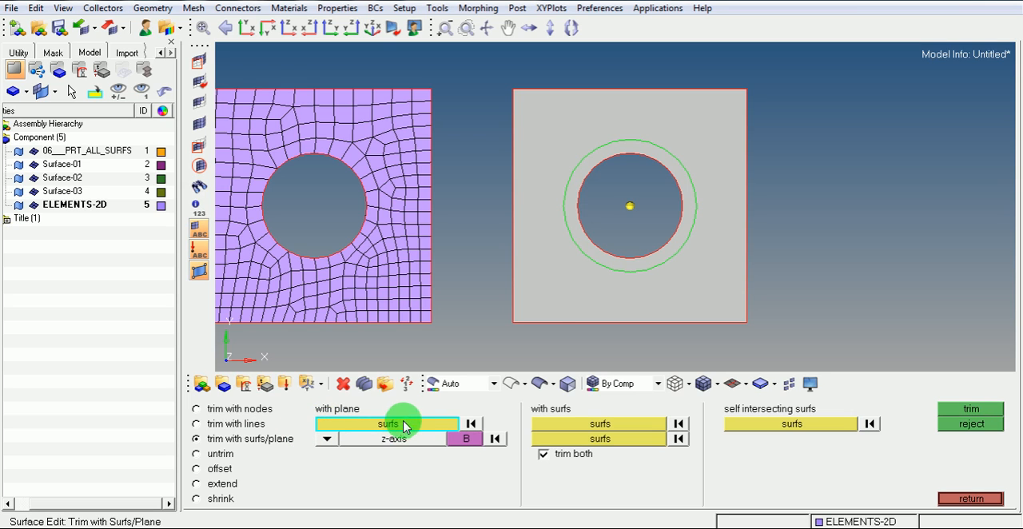
click(580, 243)
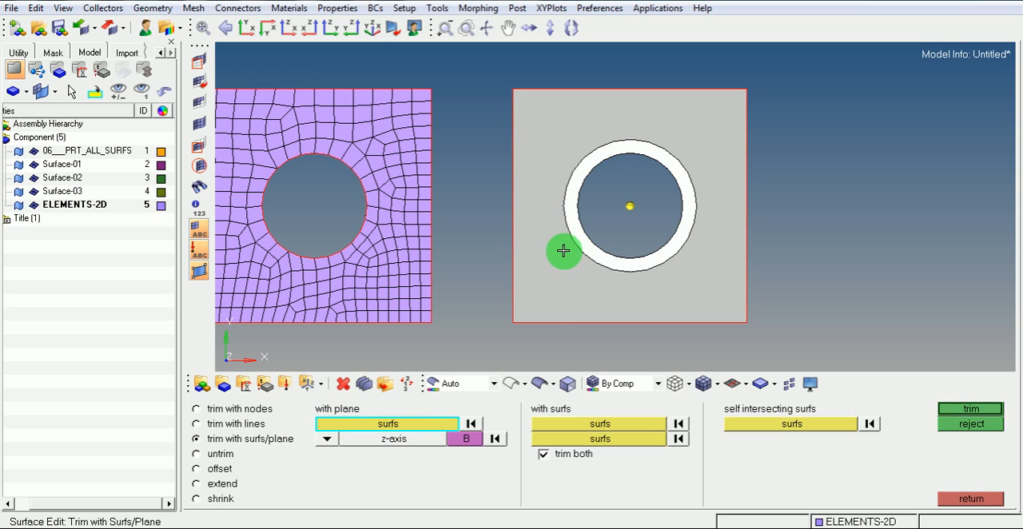
click(549, 251)
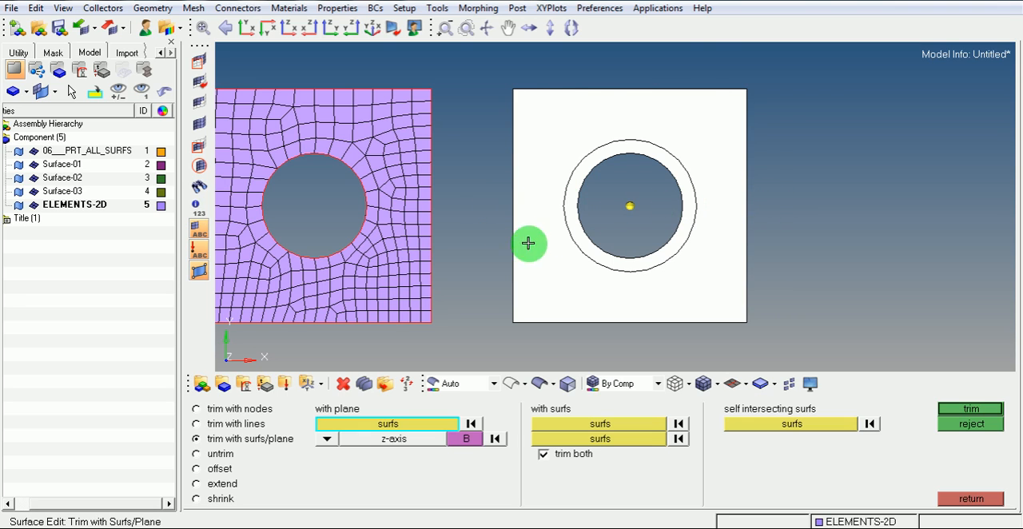
click(326, 438)
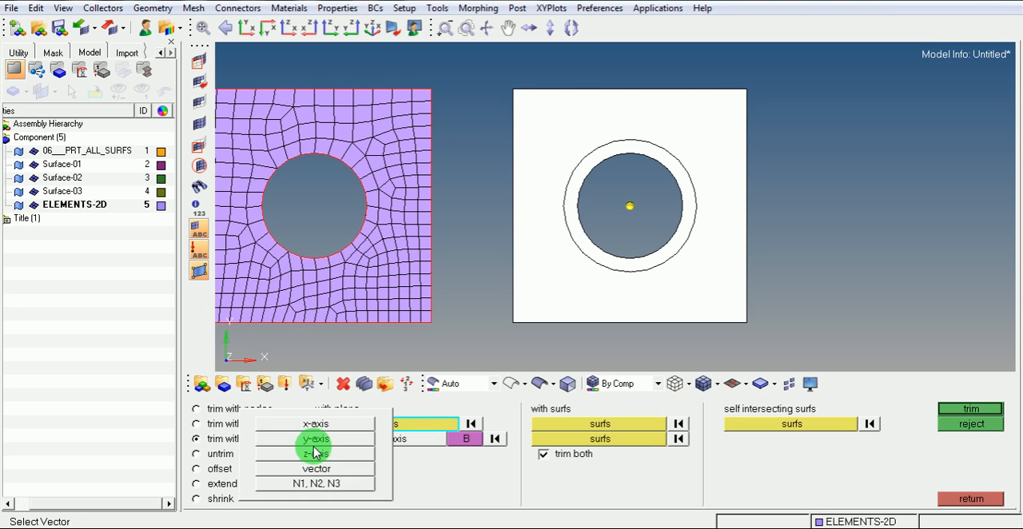
click(316, 439)
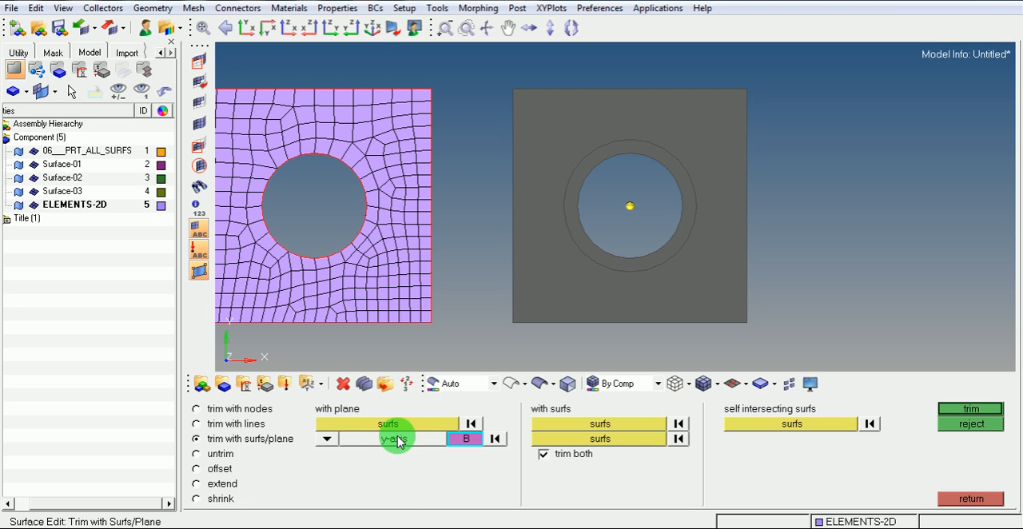
click(466, 439)
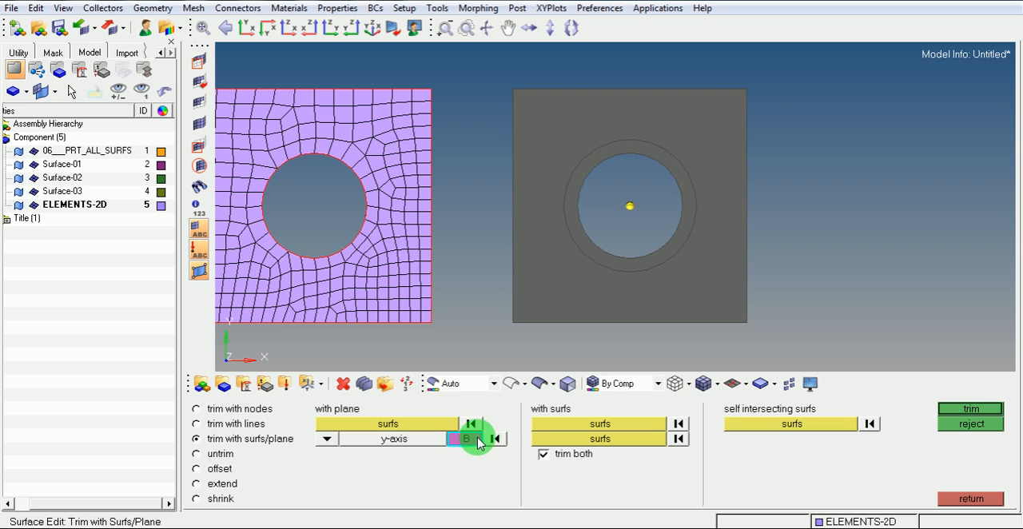
click(626, 206)
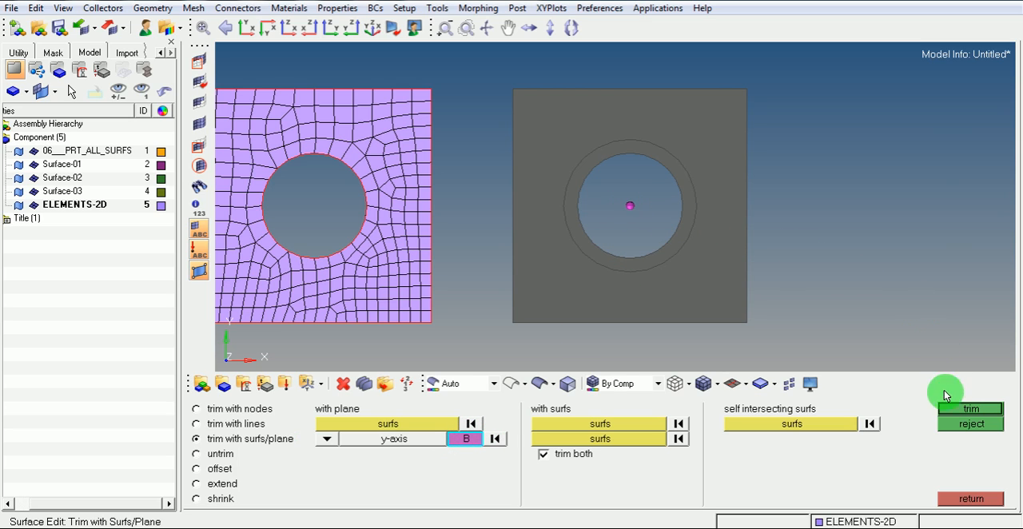
click(965, 409)
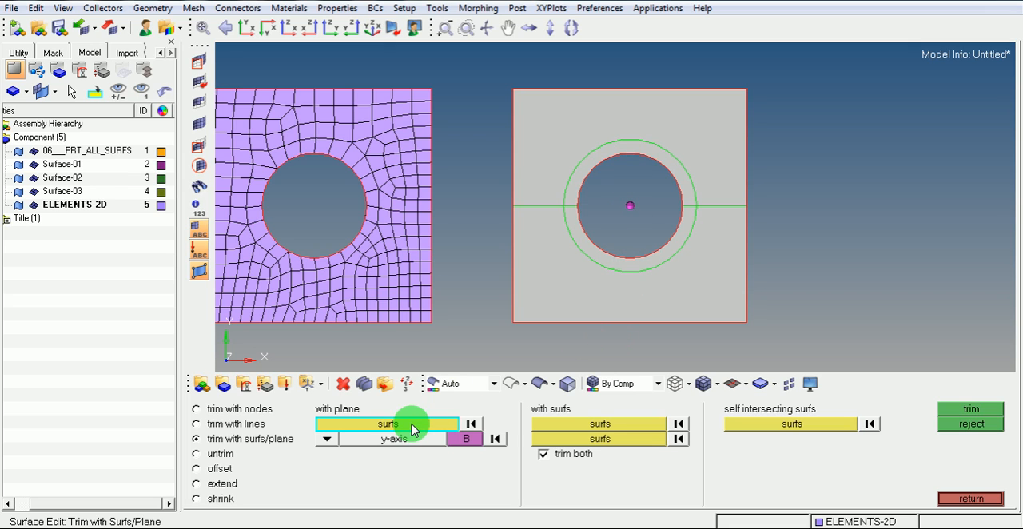
Trim the upper halves of the washer ring and plate with an x-axis plane through the hole's center node, and leave the geometry editing
click(674, 172)
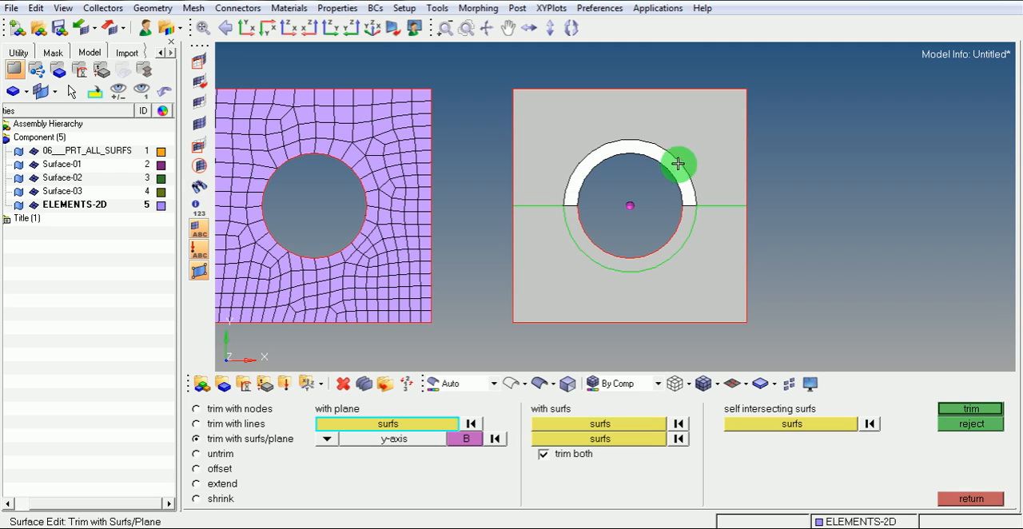
click(710, 130)
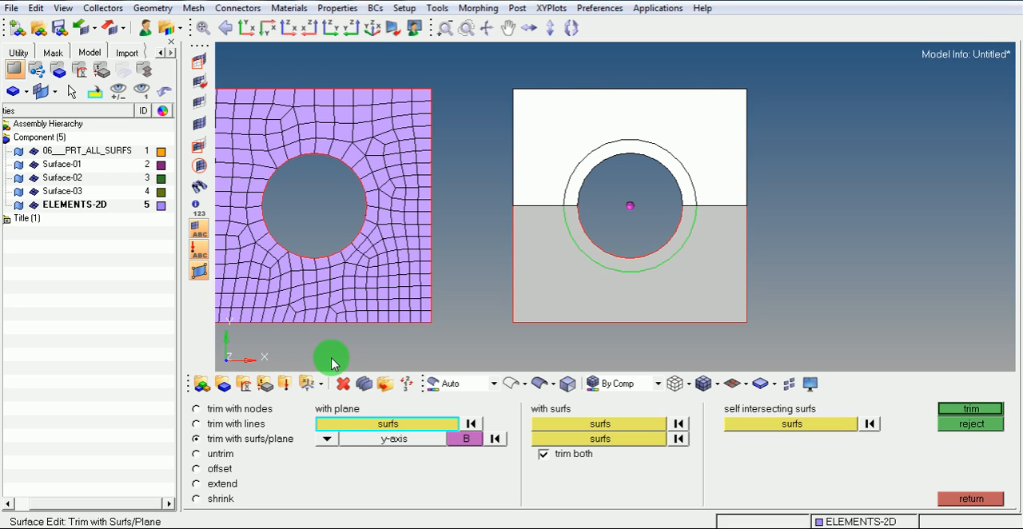
click(326, 439)
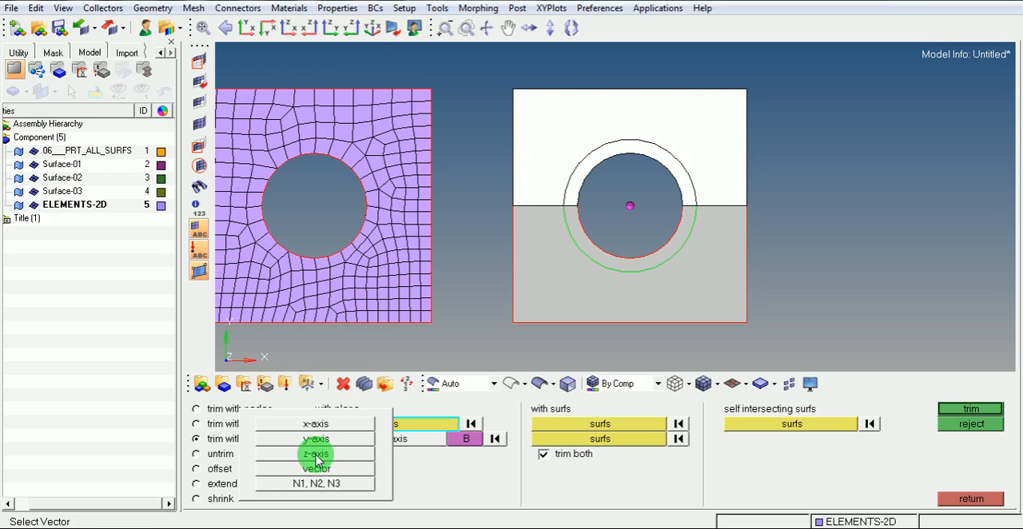
click(318, 423)
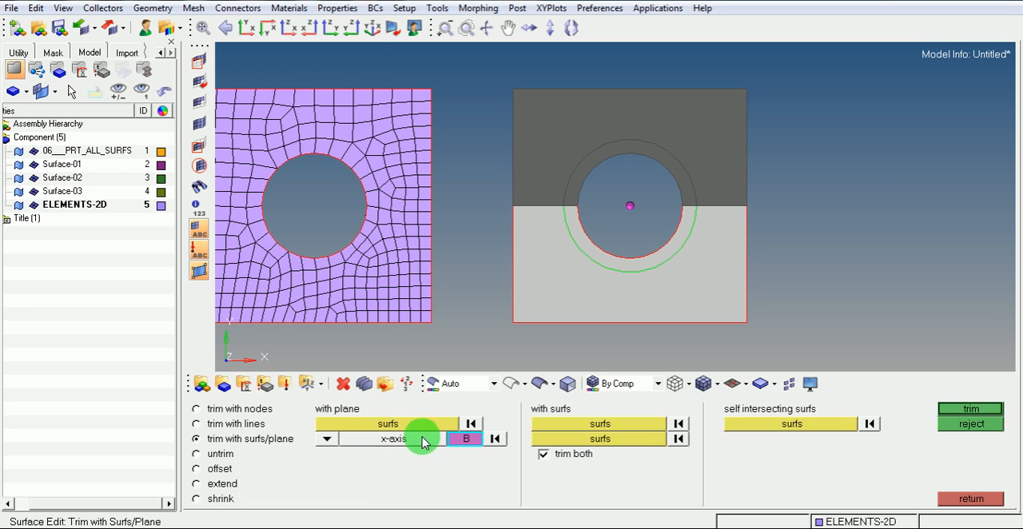
click(468, 443)
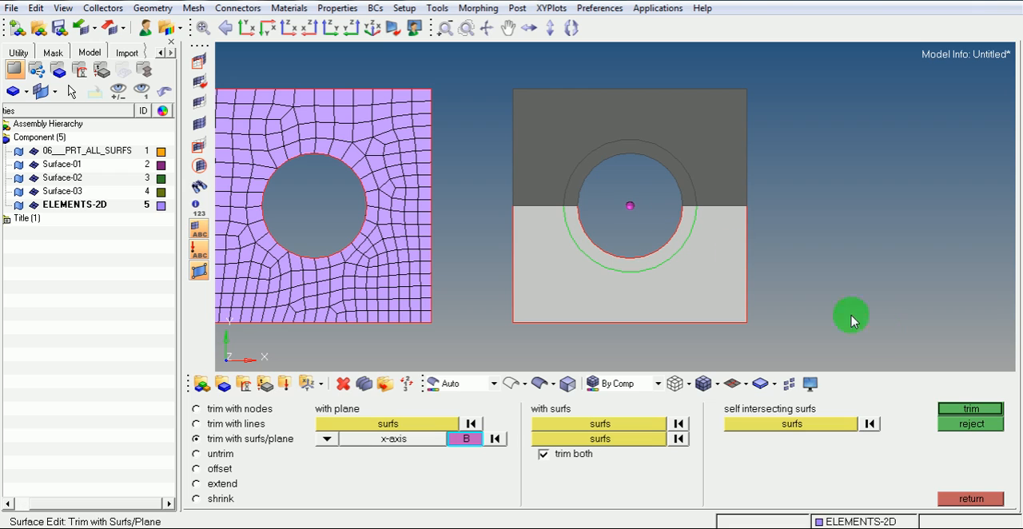
click(966, 409)
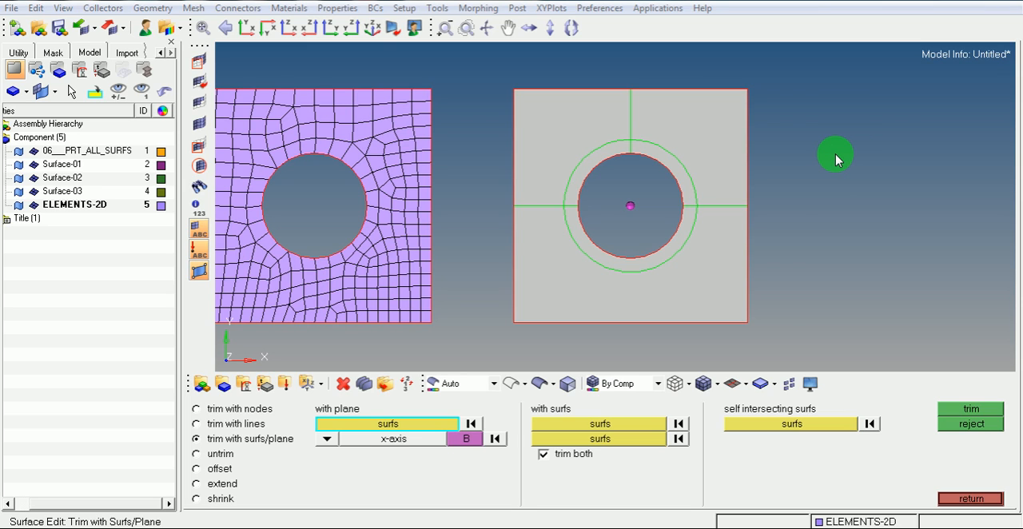
click(967, 499)
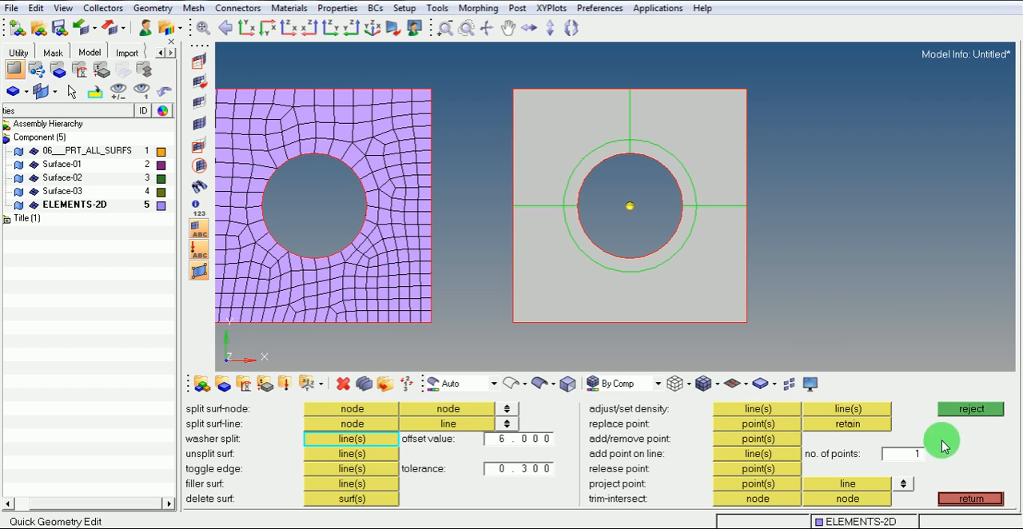
click(972, 499)
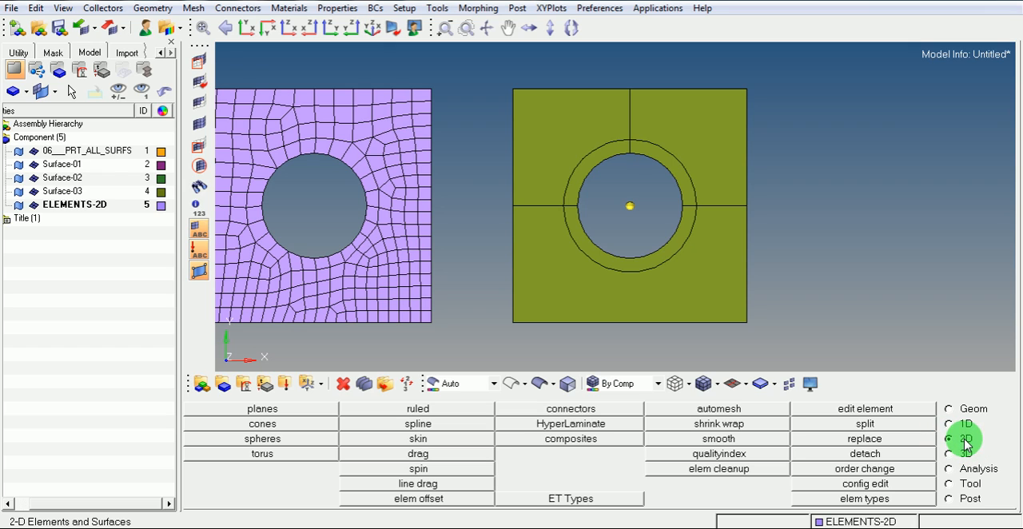
Start a Ruled mesh and set both of its entity selections to line lists
click(431, 409)
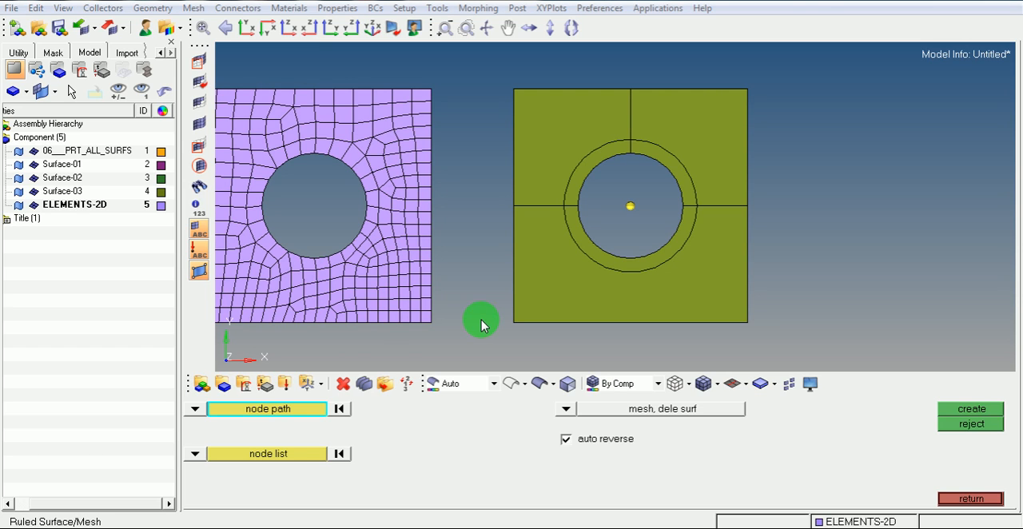
click(194, 411)
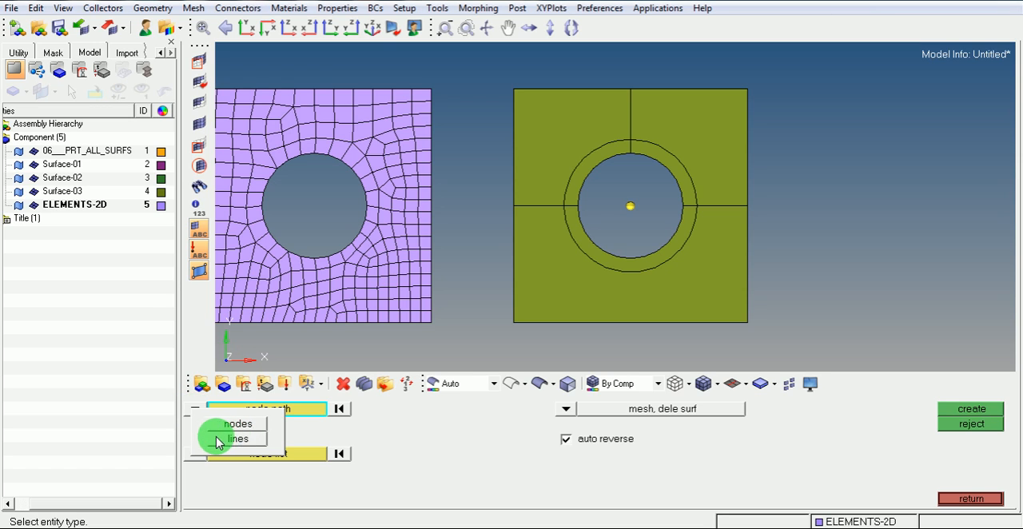
click(240, 440)
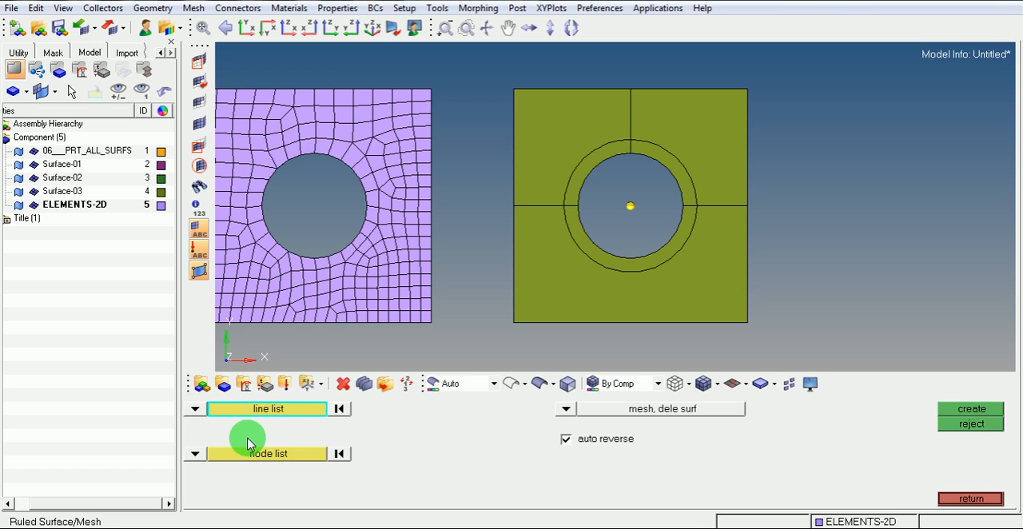
click(195, 455)
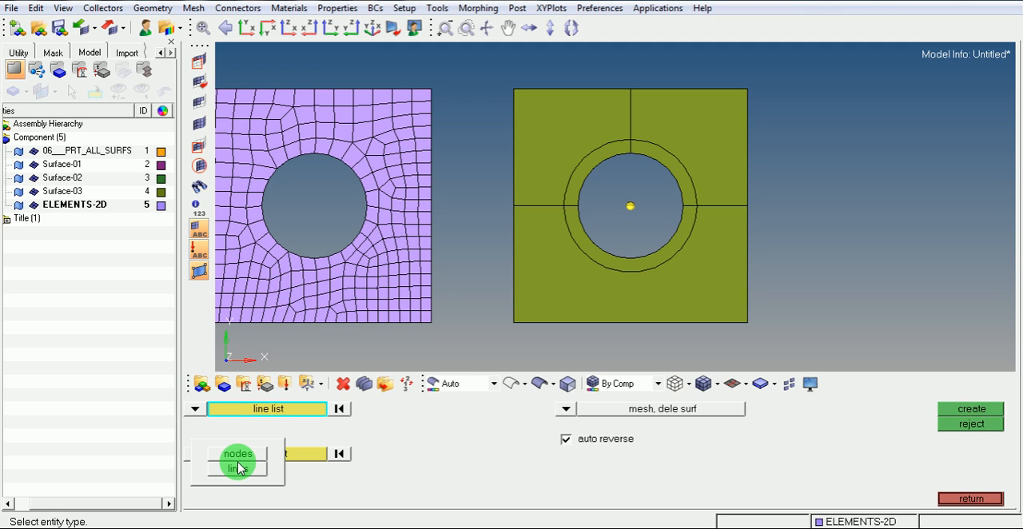
click(232, 474)
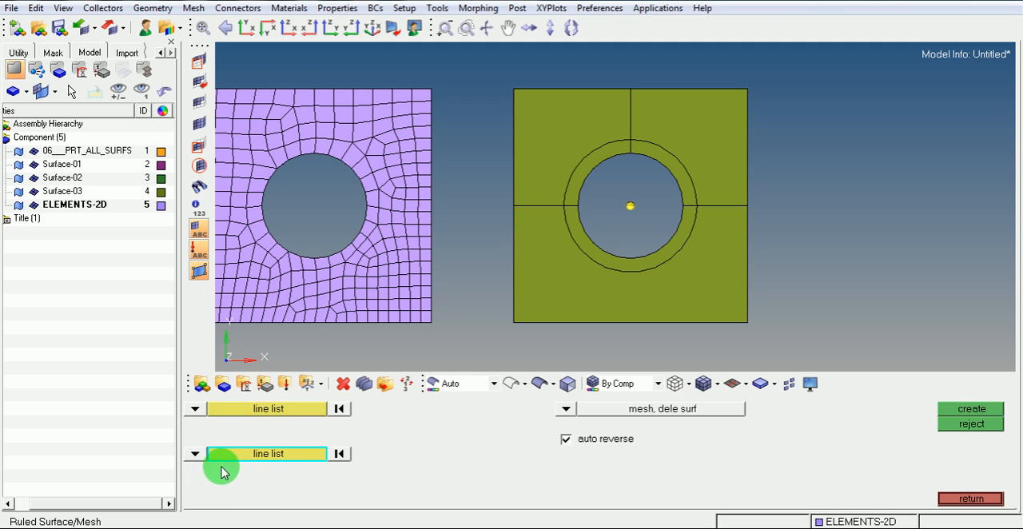
Create a Ruled mesh between the inner and outer arcs of the washer ring's upper-right quarter
click(262, 410)
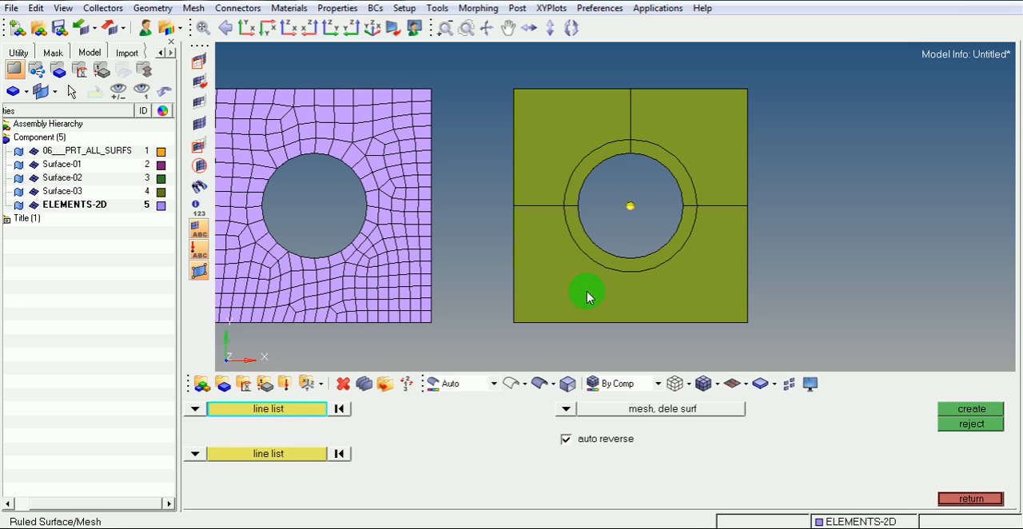
click(661, 164)
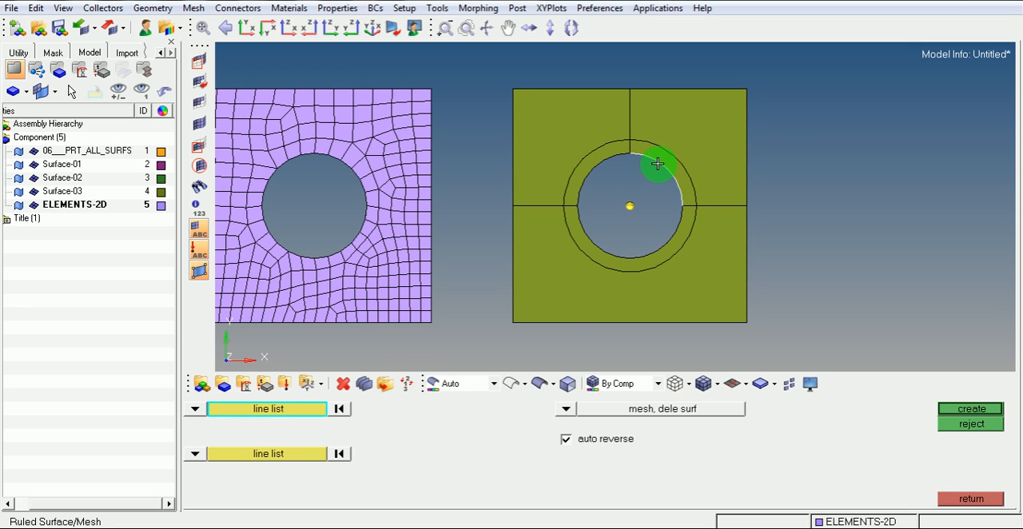
click(260, 455)
click(672, 152)
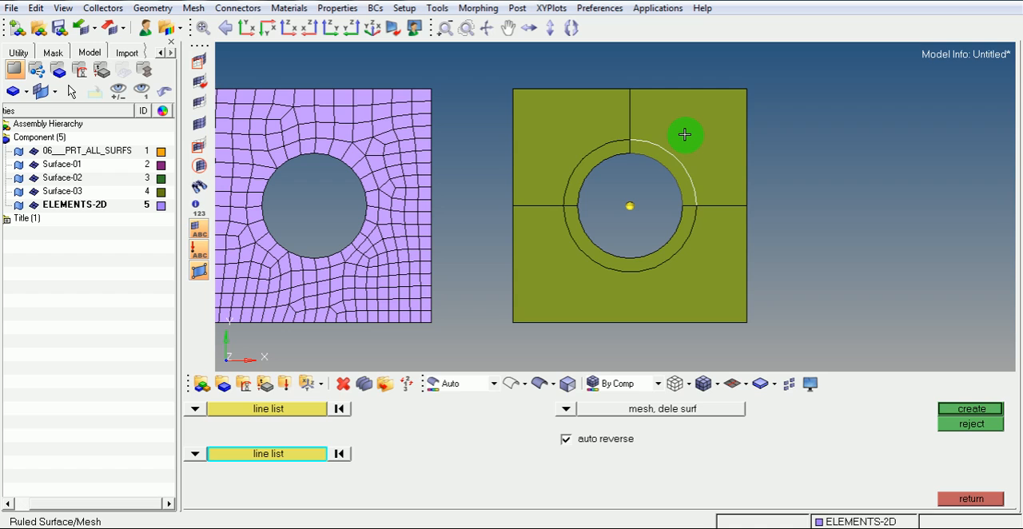
click(959, 411)
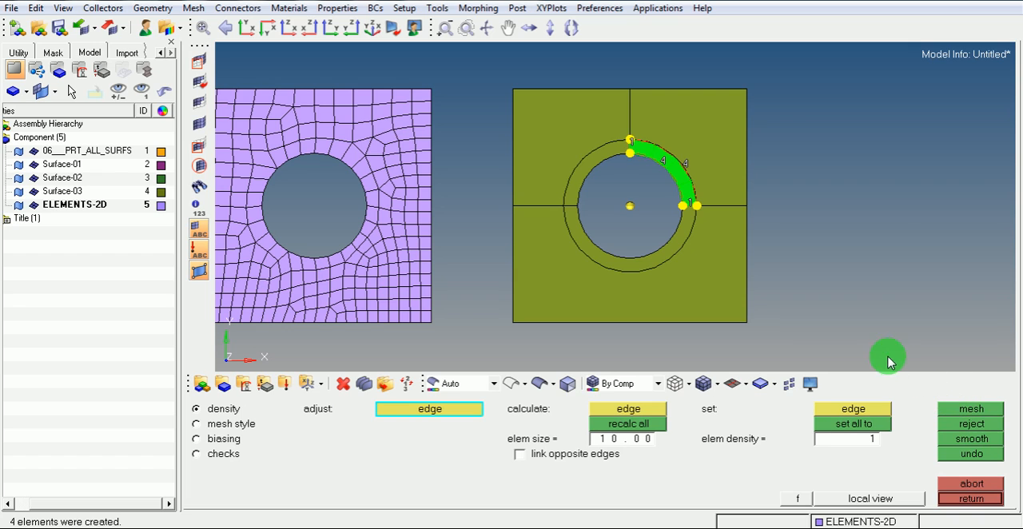
Switch both the elements and the geometry to wireframe display for a closer look at the ring quarter
click(673, 385)
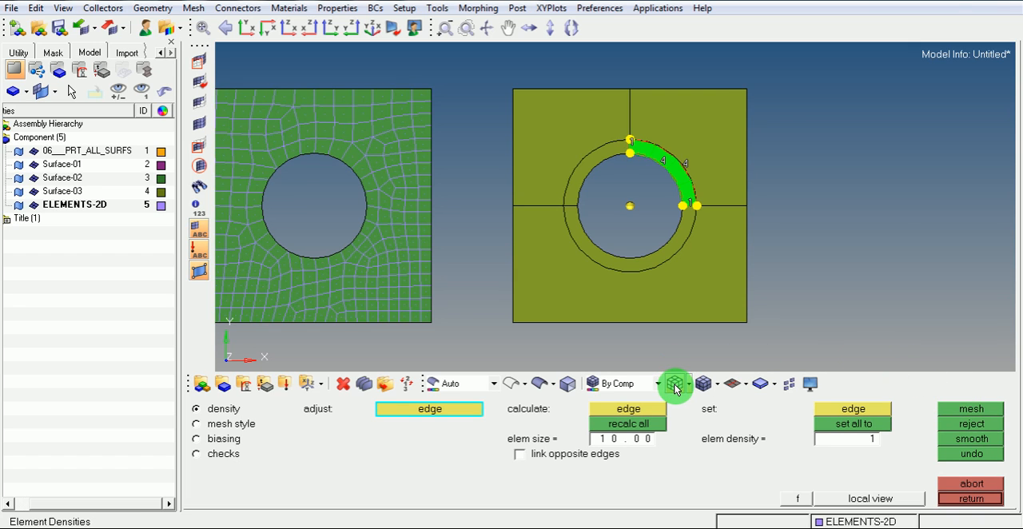
click(512, 385)
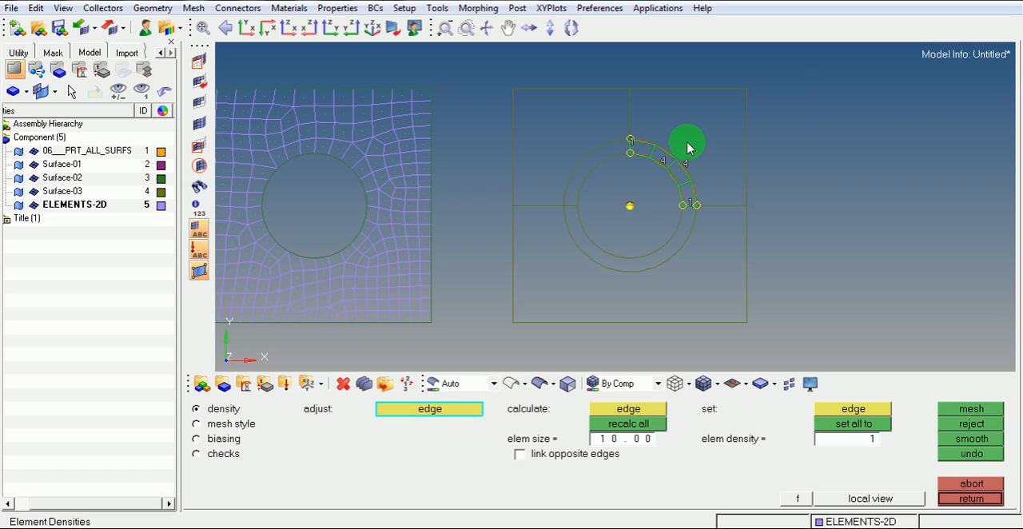
scroll(665, 149, up, 1)
scroll(678, 157, up, 1)
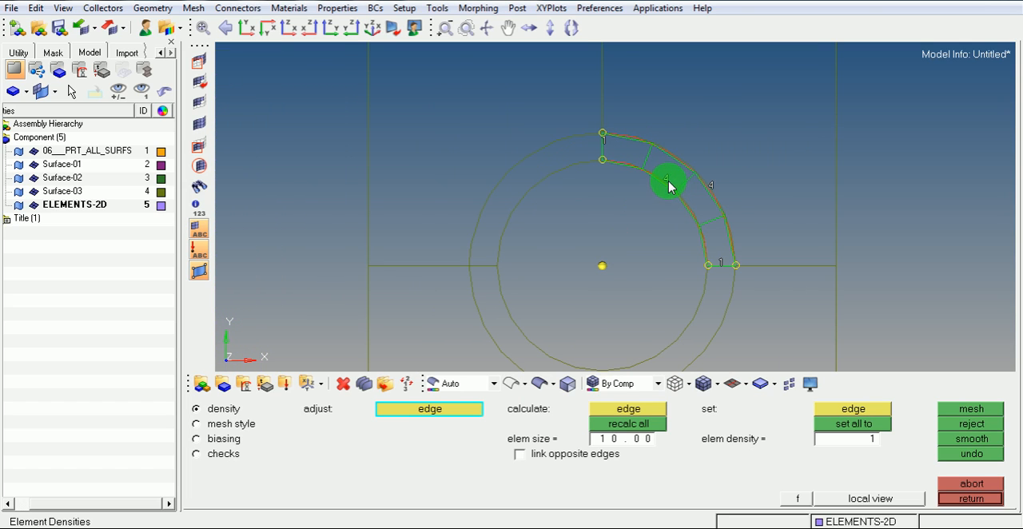
Raise the density of the ring quarter's inner and outer arcs to 5 and then 6, remeshing each time, and accept the mesh
click(668, 179)
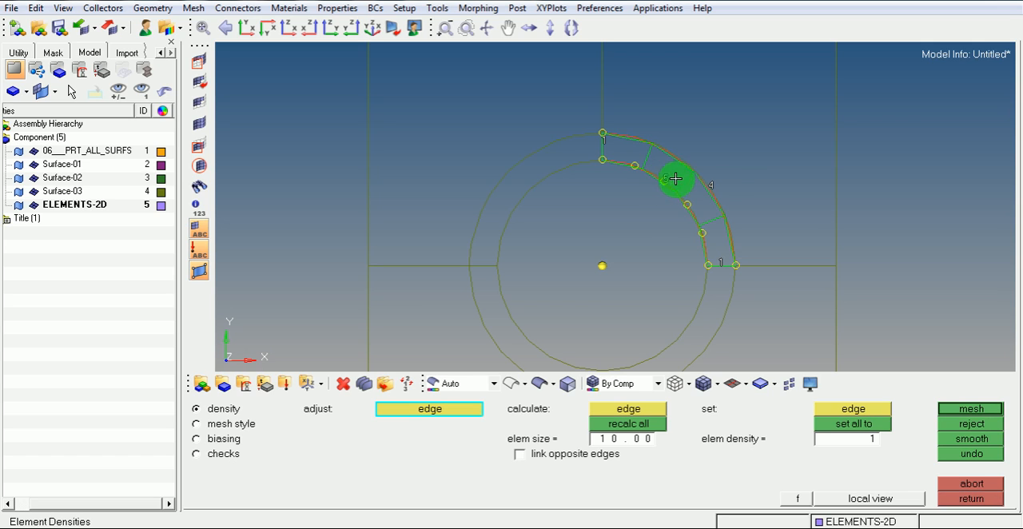
click(709, 186)
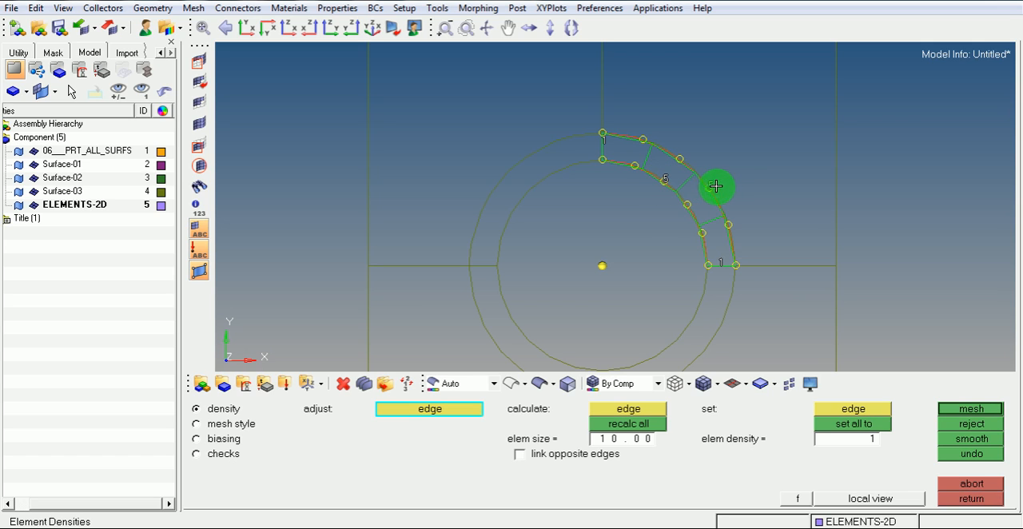
click(969, 410)
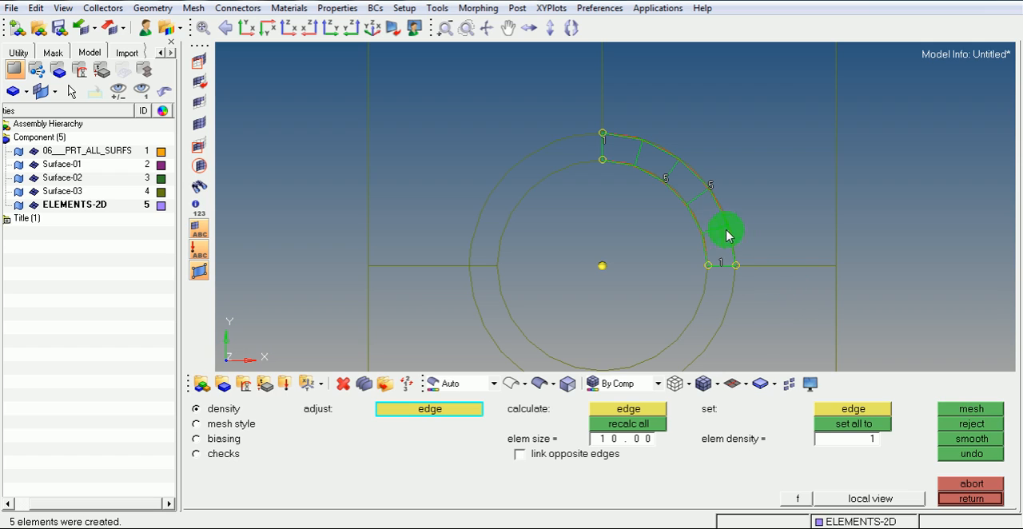
click(663, 184)
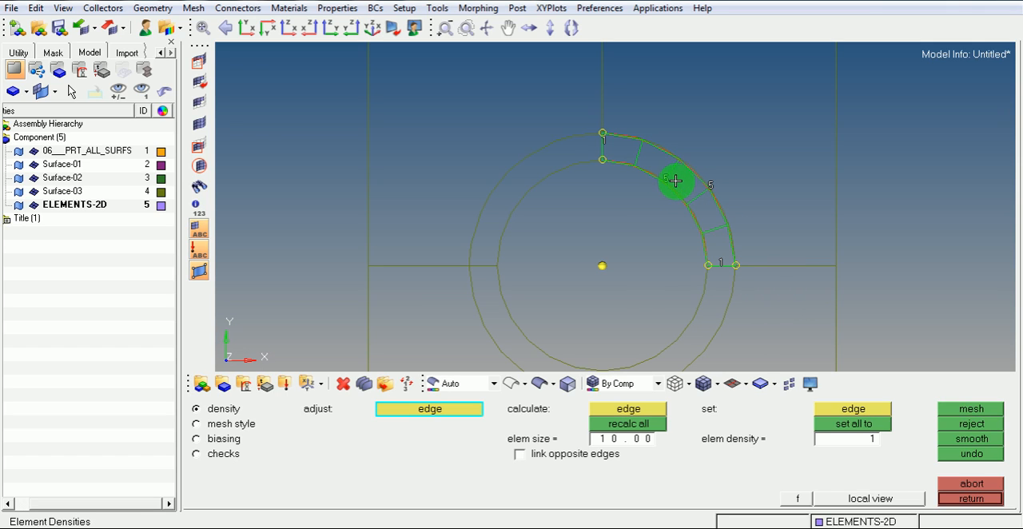
click(711, 186)
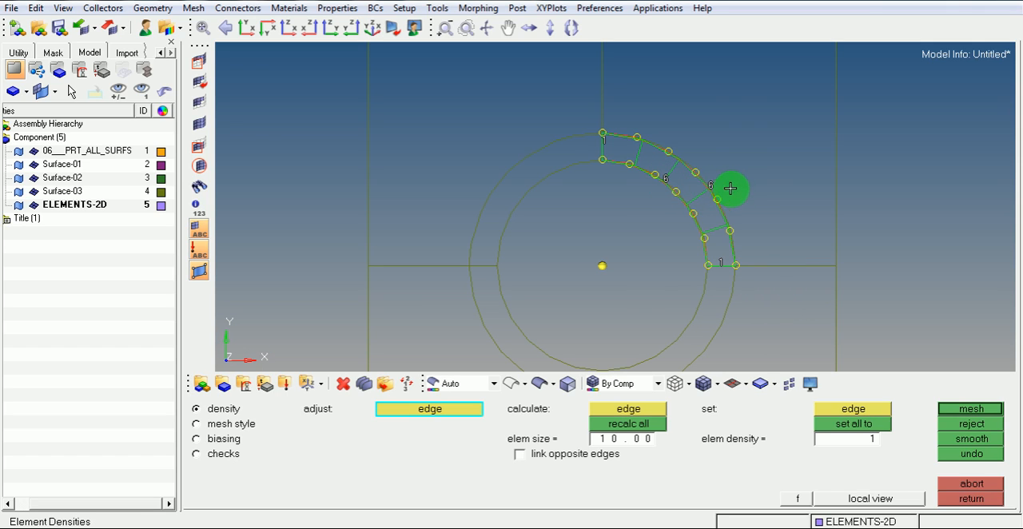
click(970, 409)
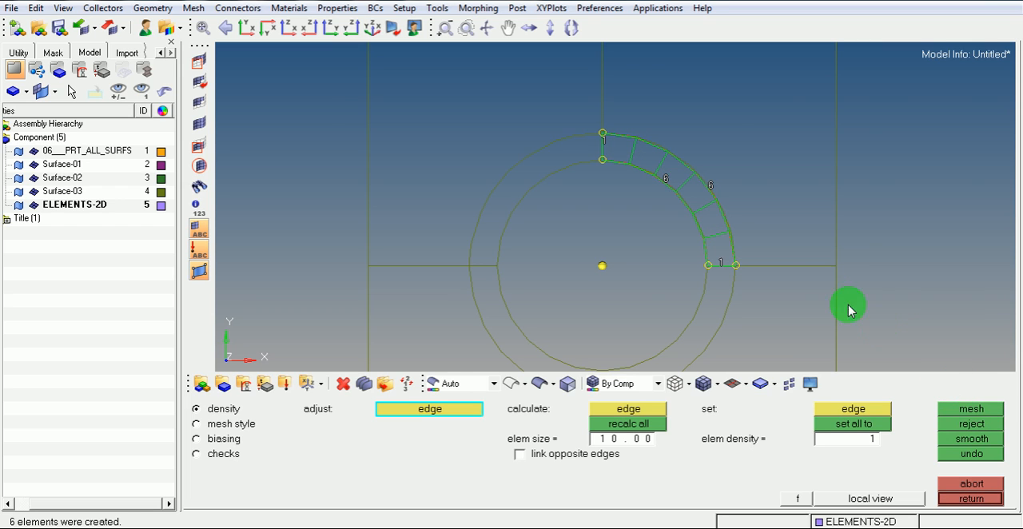
right_click(633, 185)
scroll(637, 165, down, 3)
click(641, 167)
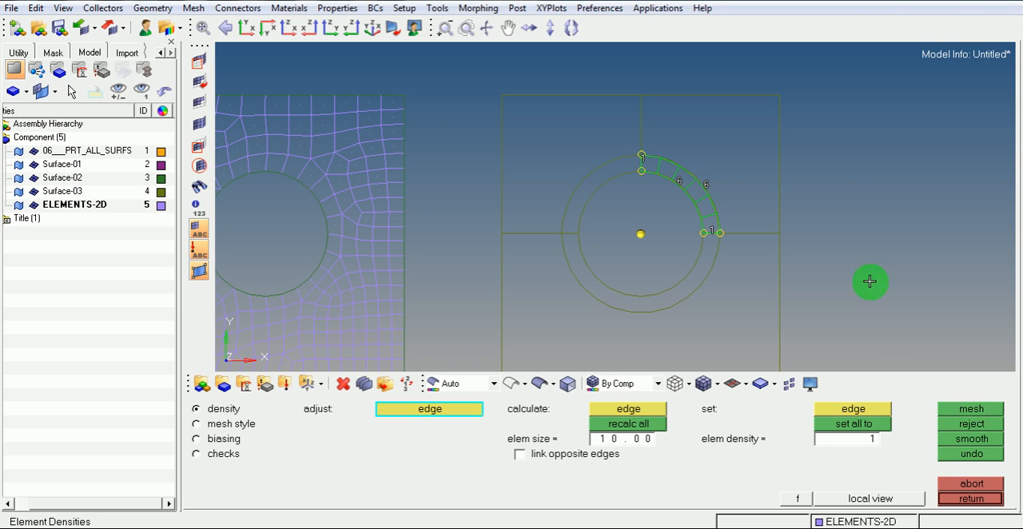
click(969, 498)
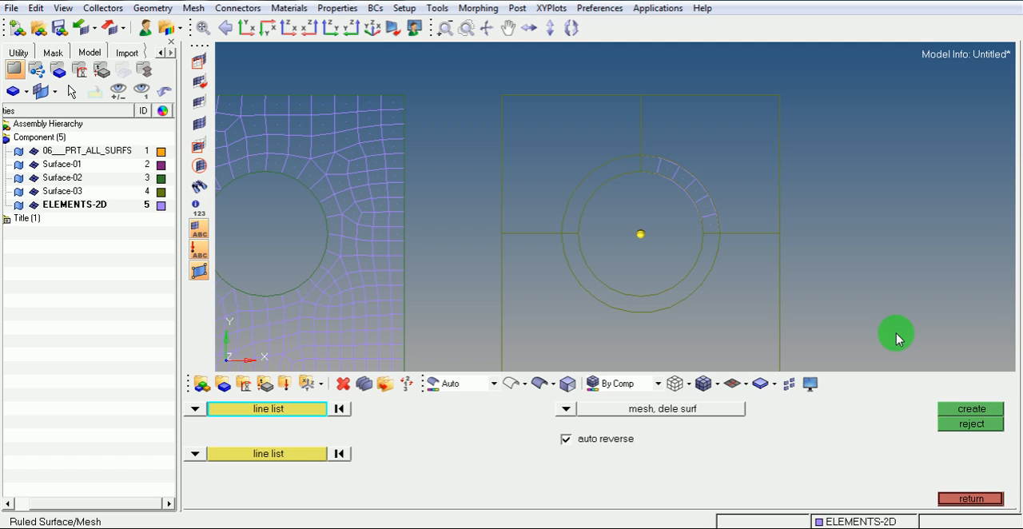
Shade the elements with mesh lines, and interpolate nodes on the plate's upper-right edge between two outer-arc ring nodes, with 3 nodes between
click(706, 384)
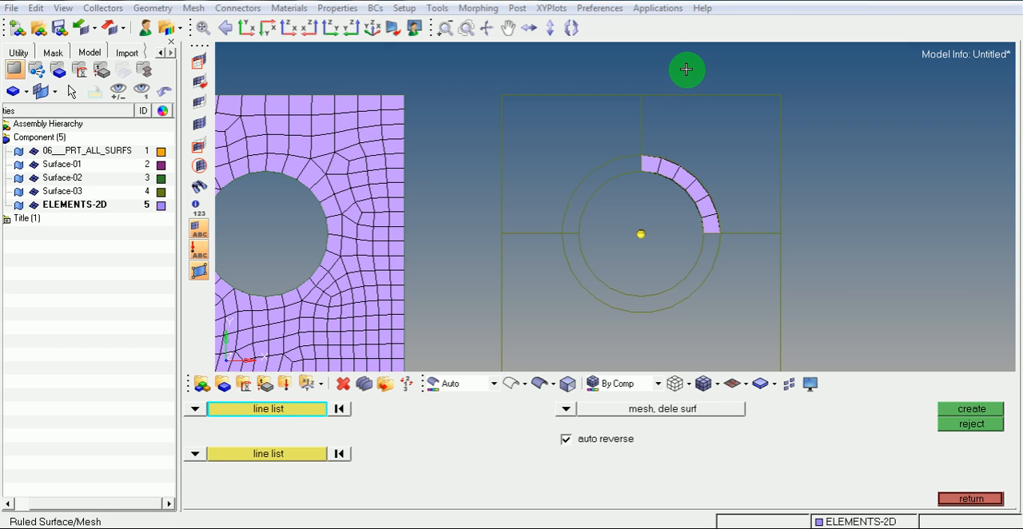
key(F8)
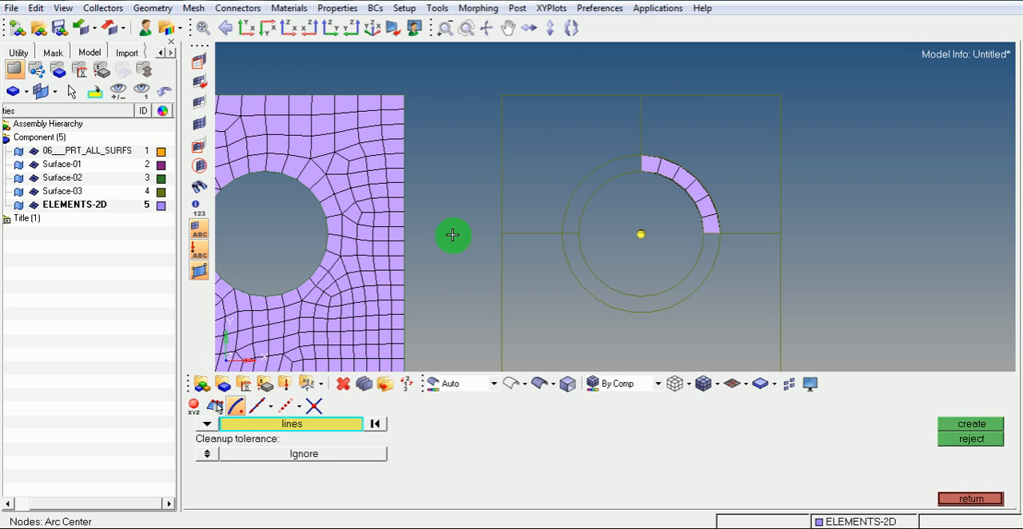
click(294, 409)
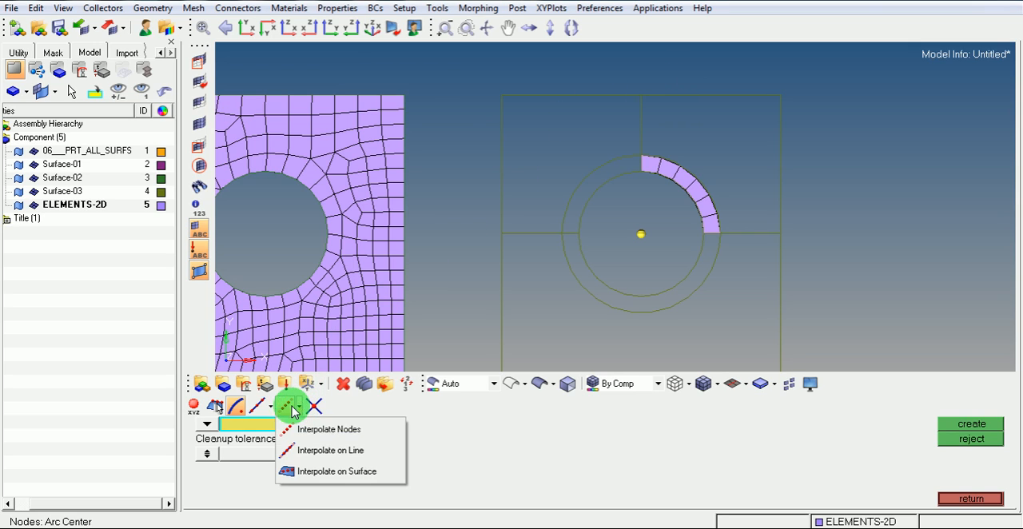
click(300, 453)
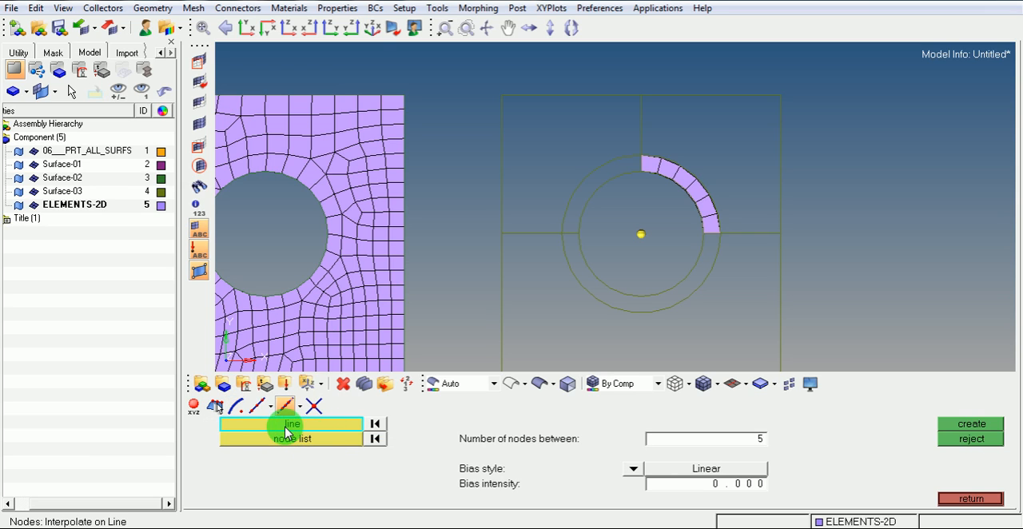
click(689, 95)
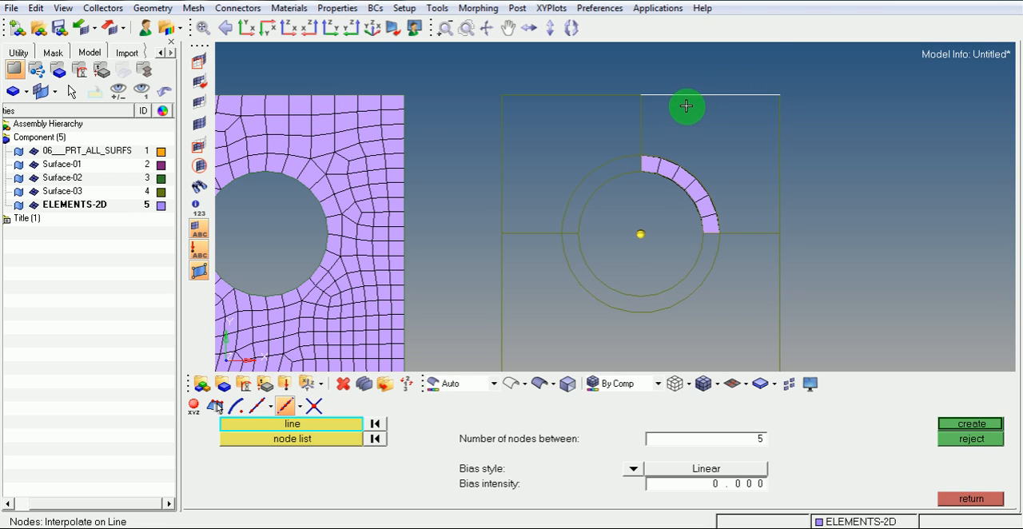
click(331, 441)
click(643, 152)
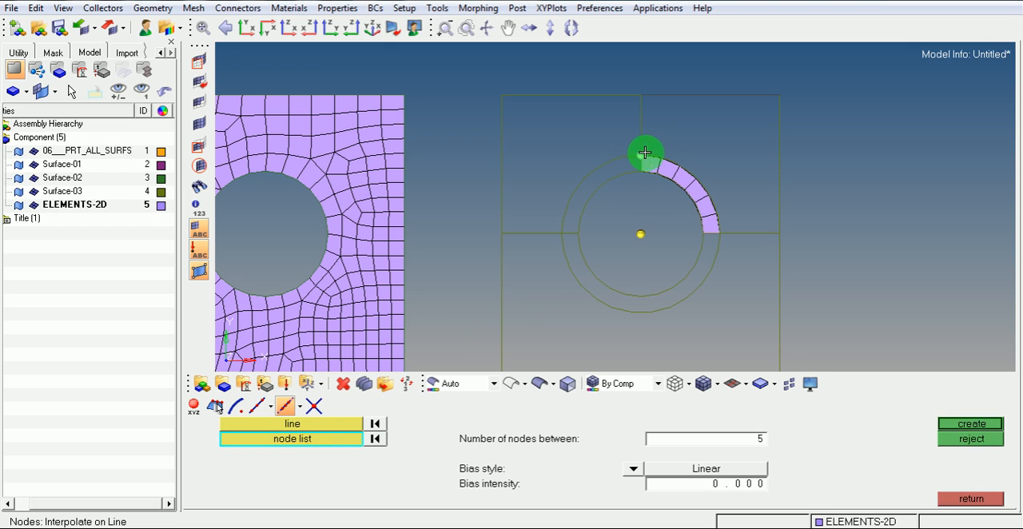
click(710, 192)
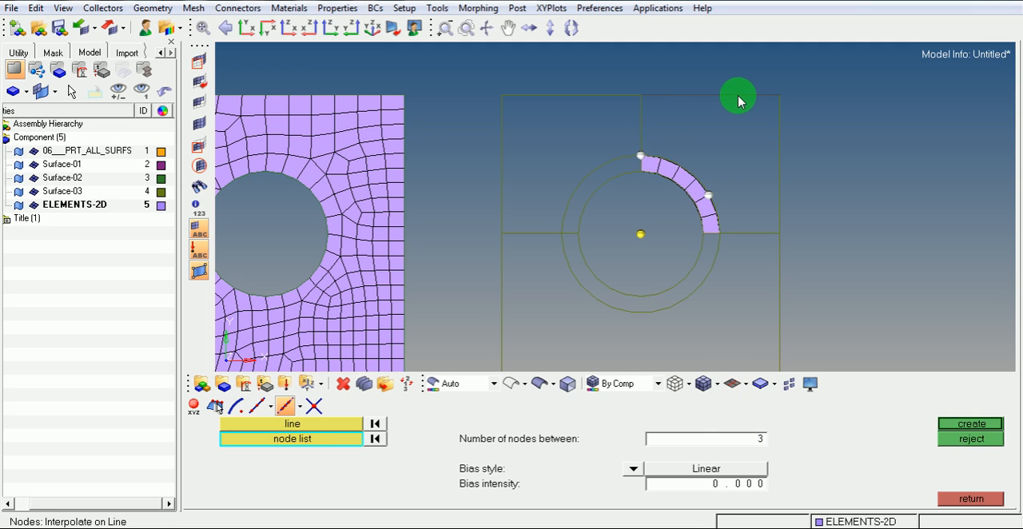
click(961, 429)
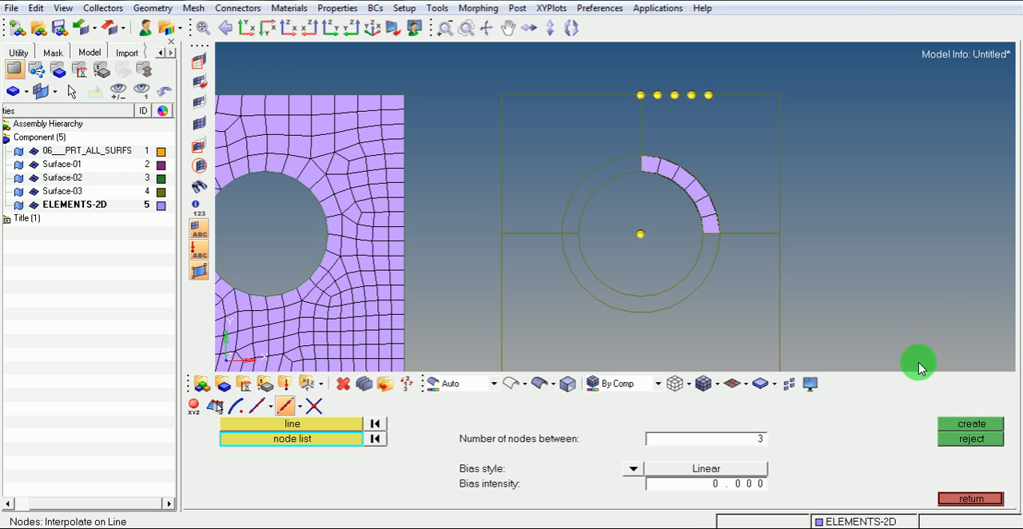
click(949, 500)
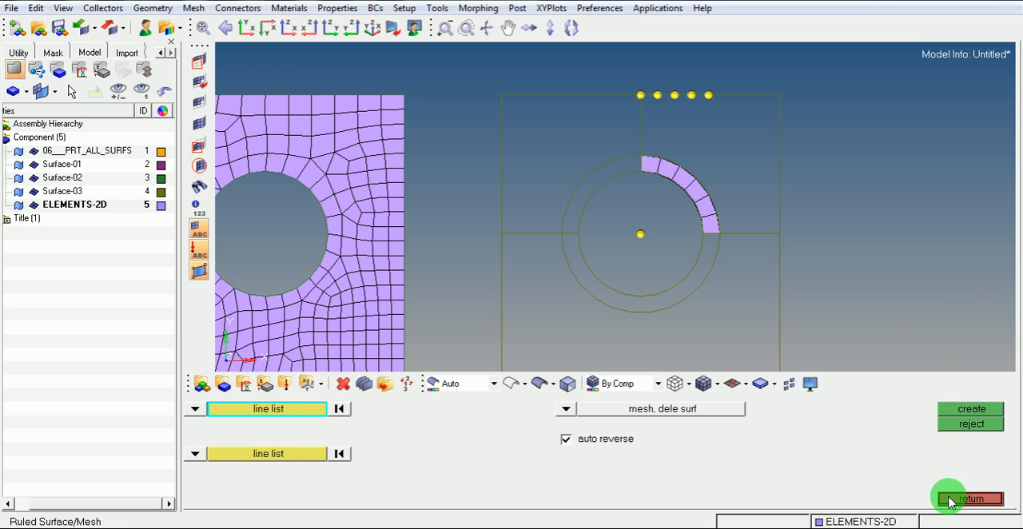
Restart the Ruled mesh and set both of its entity selections to node lists
click(951, 499)
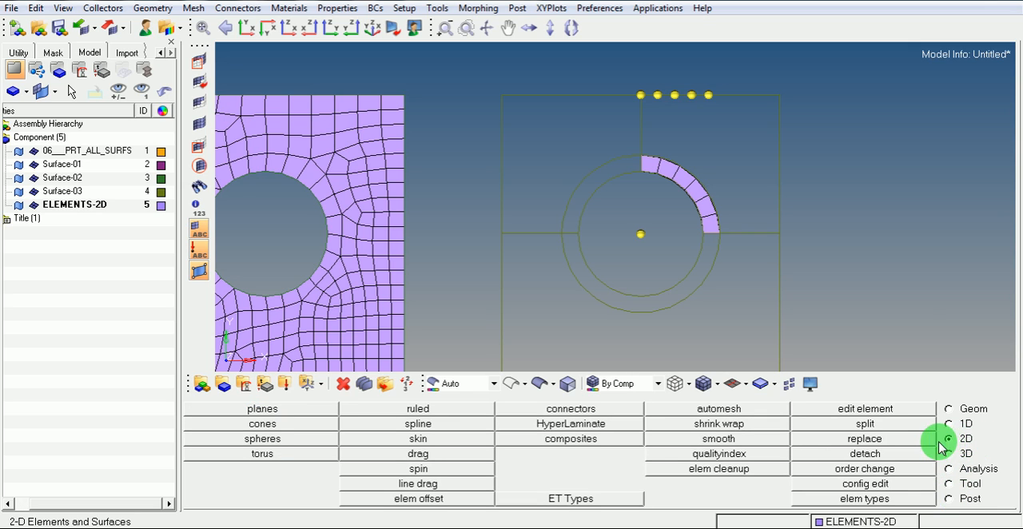
click(417, 409)
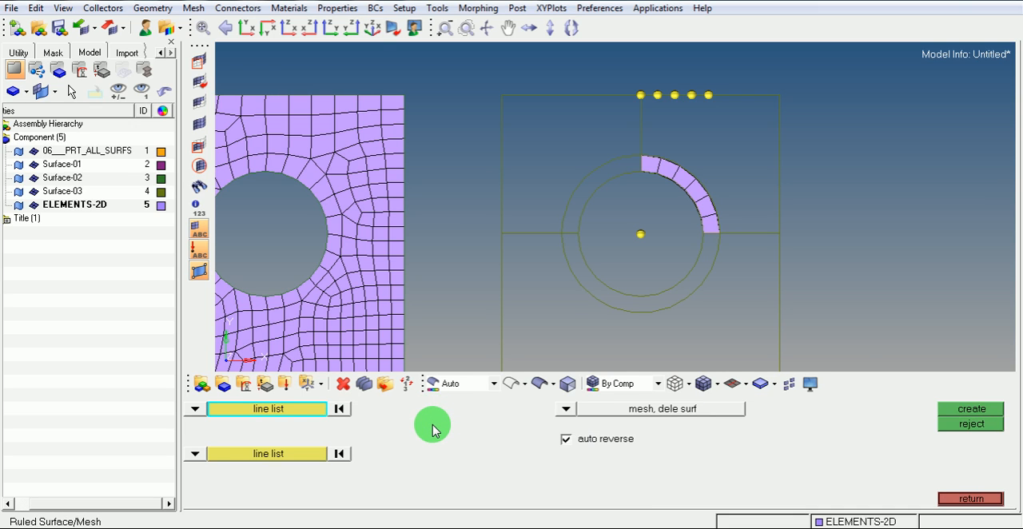
click(195, 409)
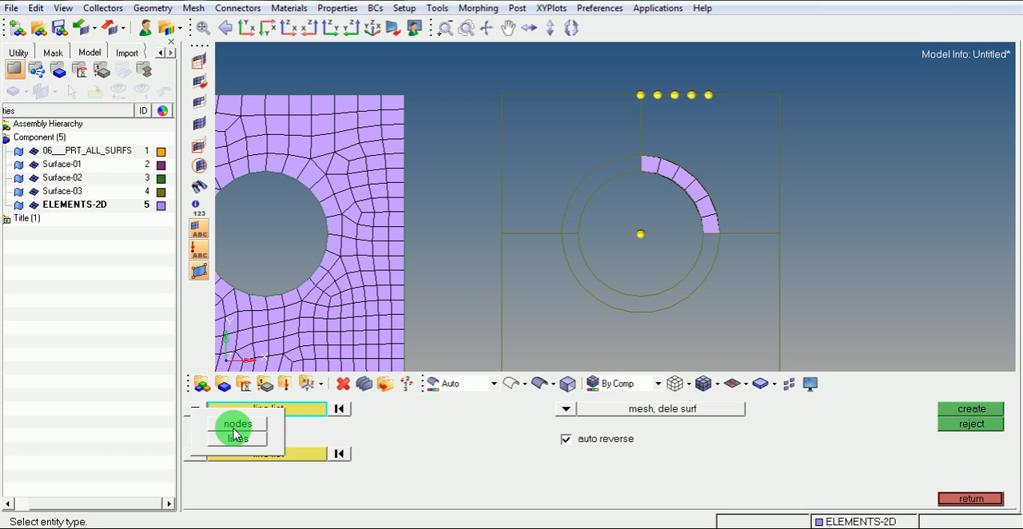
click(234, 432)
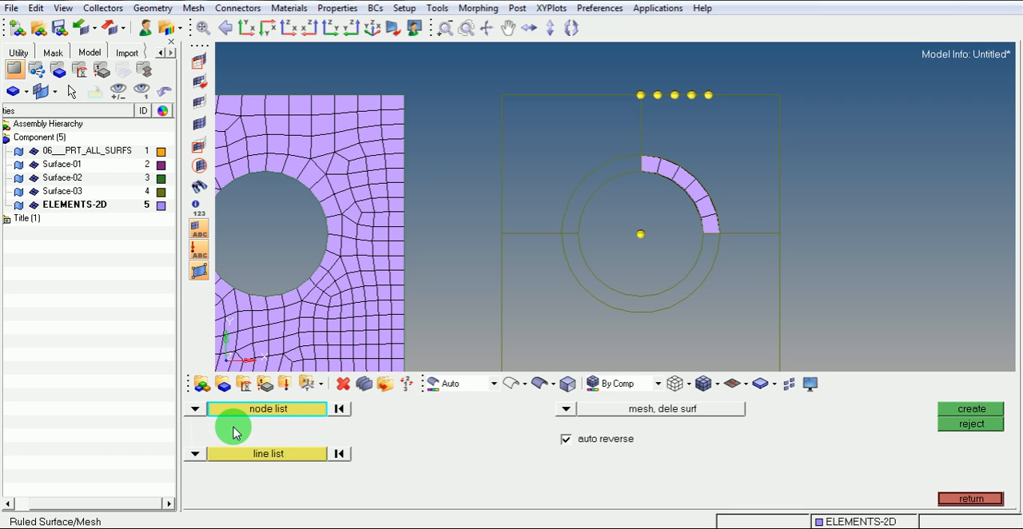
click(195, 454)
click(240, 454)
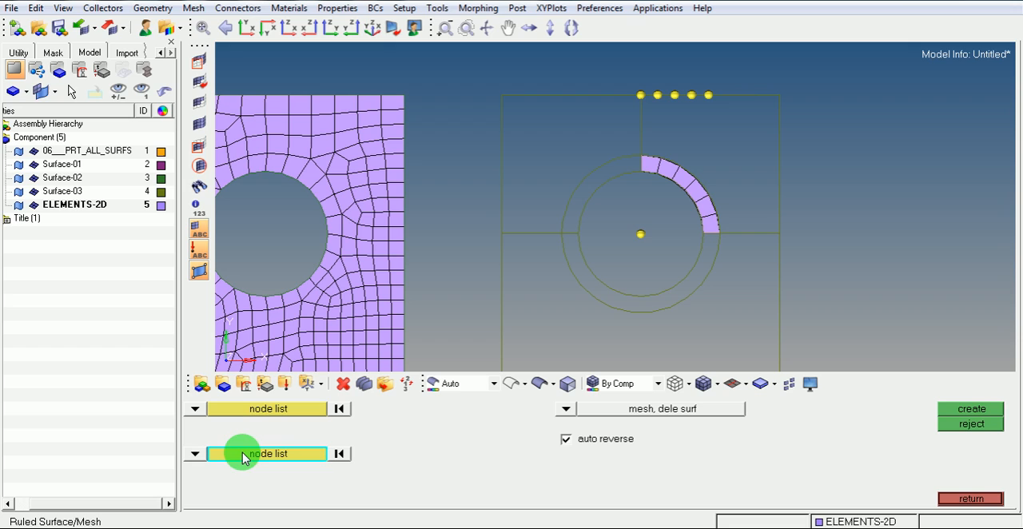
Change the first selection to a node path and pick the five outer-arc ring nodes starting from the vertical split line
click(268, 409)
click(268, 411)
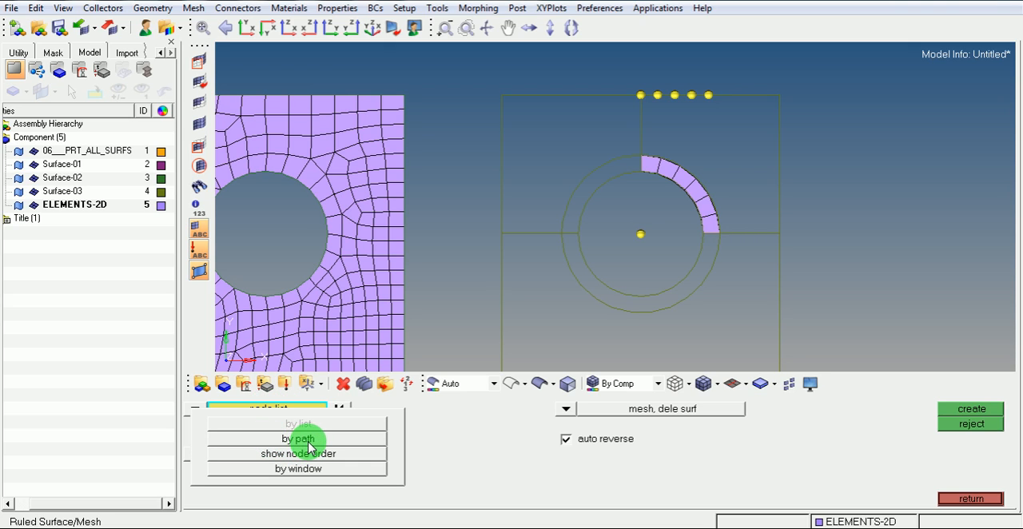
click(310, 439)
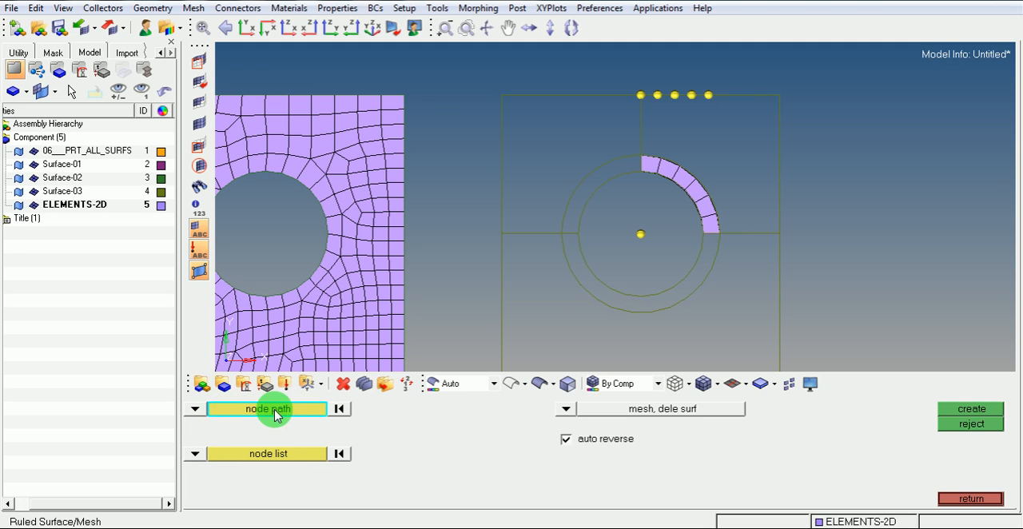
mouse_move(638, 152)
mouse_down()
mouse_move(698, 169)
mouse_move(708, 190)
mouse_up()
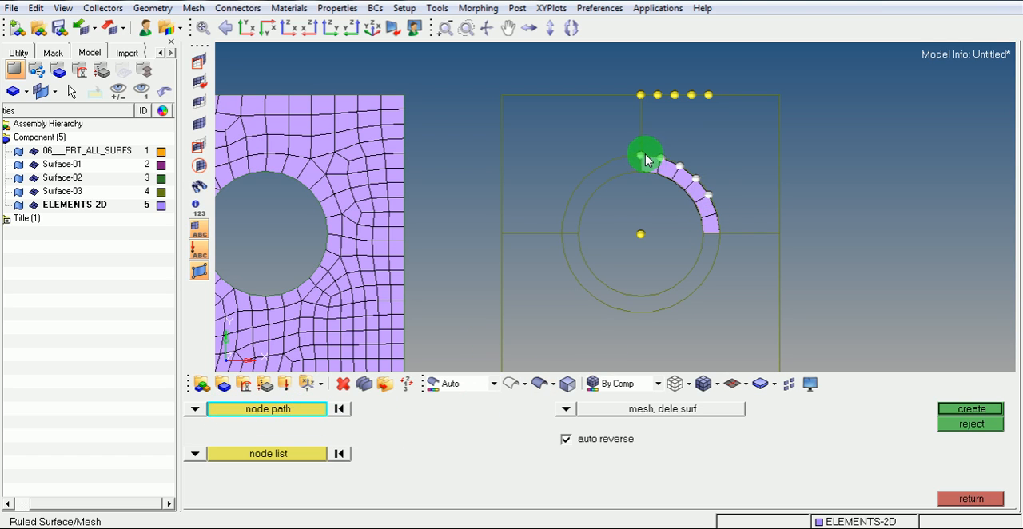
click(708, 189)
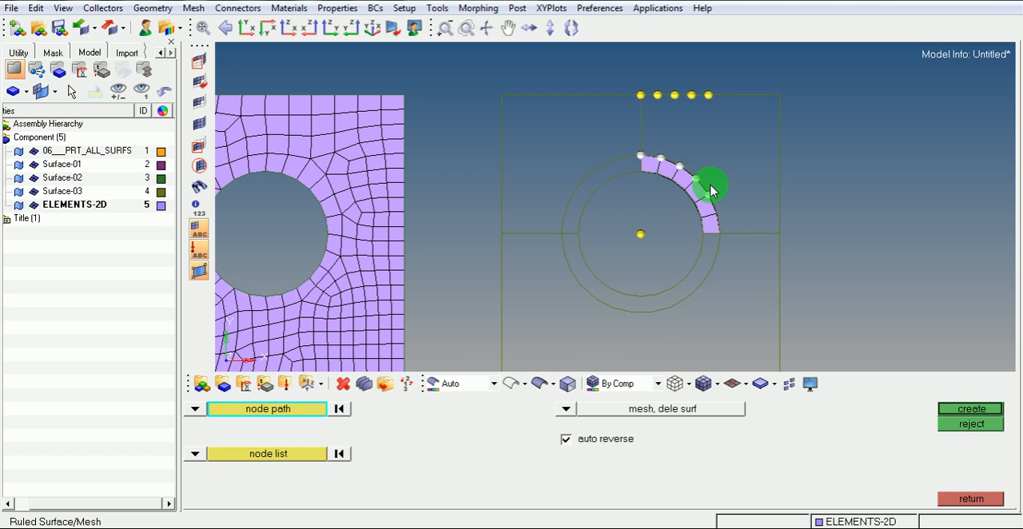
click(644, 160)
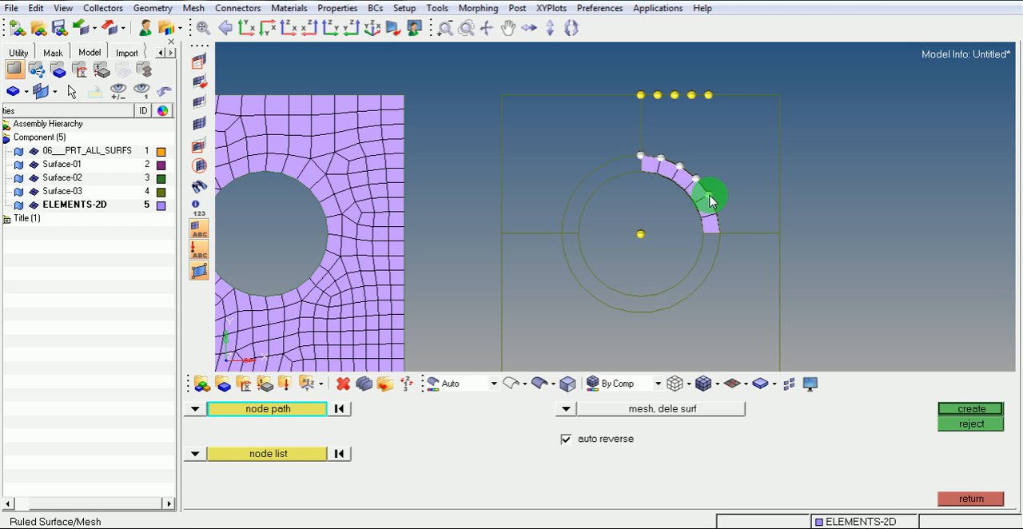
Pick the five interpolated nodes on the plate's upper edge as the second node list and create the Ruled mesh
click(268, 454)
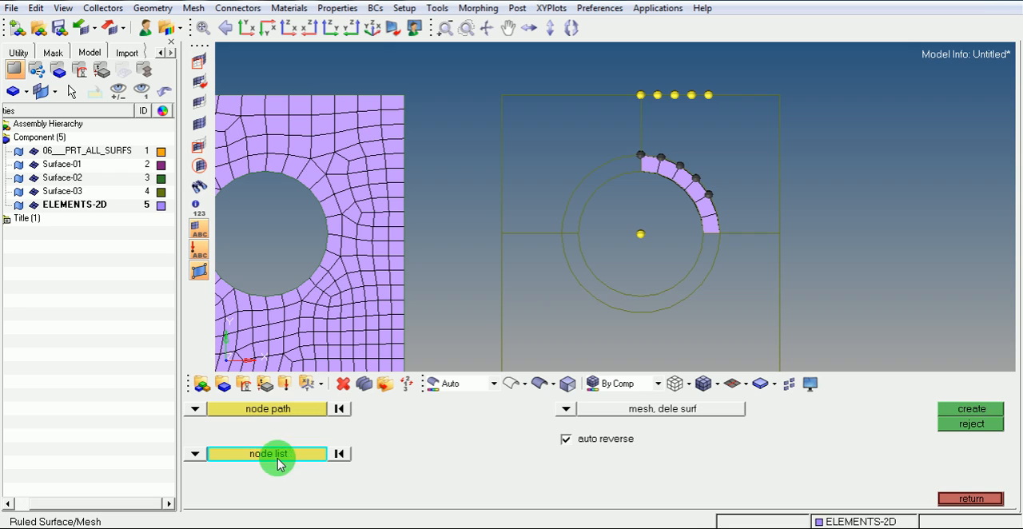
click(640, 95)
click(657, 95)
click(675, 95)
click(692, 95)
click(709, 95)
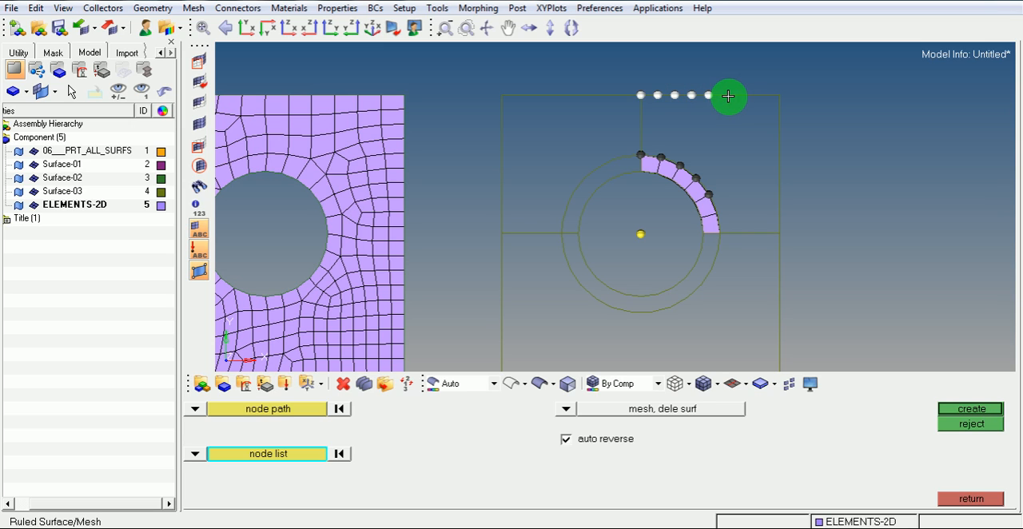
click(957, 411)
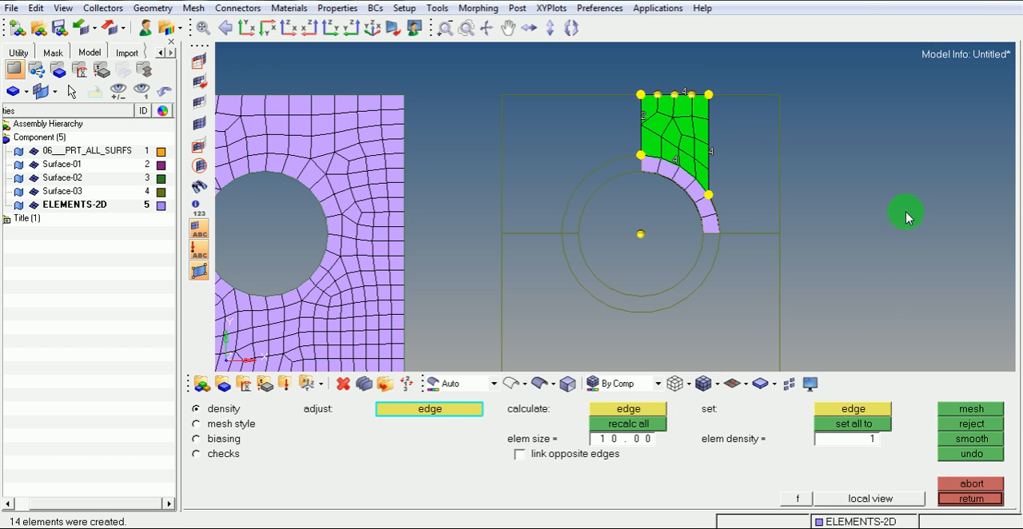
Set the element density of the patch's edge along the vertical split line to 4, remesh, and accept the mesh
click(642, 115)
click(642, 115)
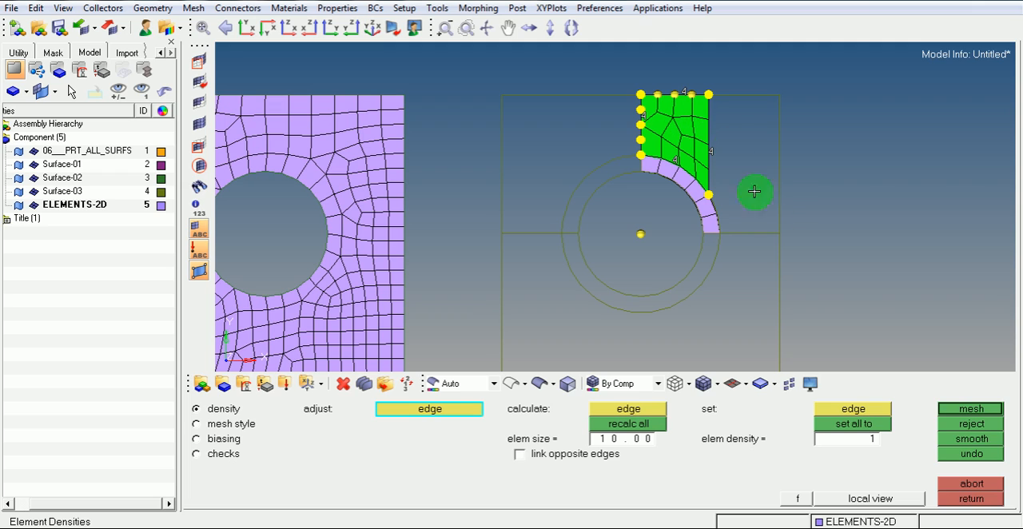
click(989, 409)
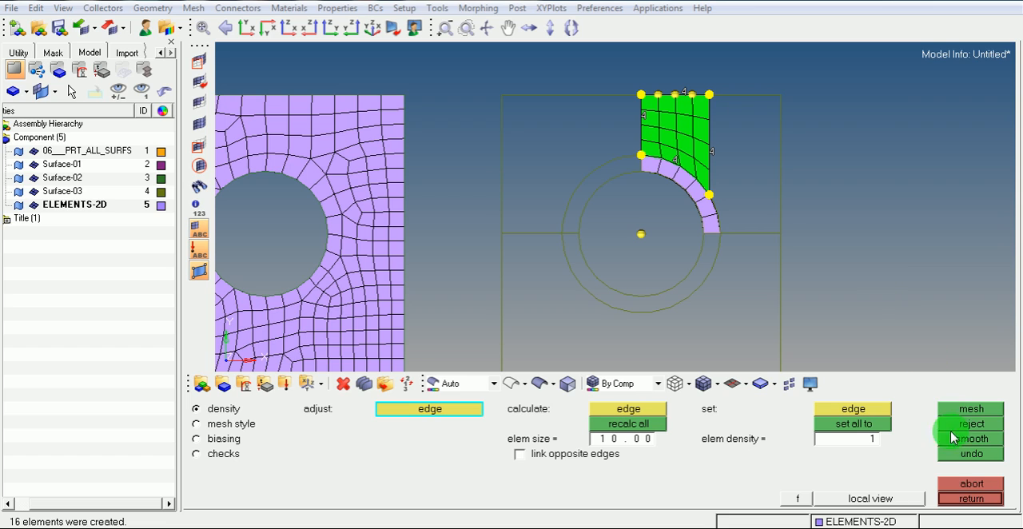
click(967, 498)
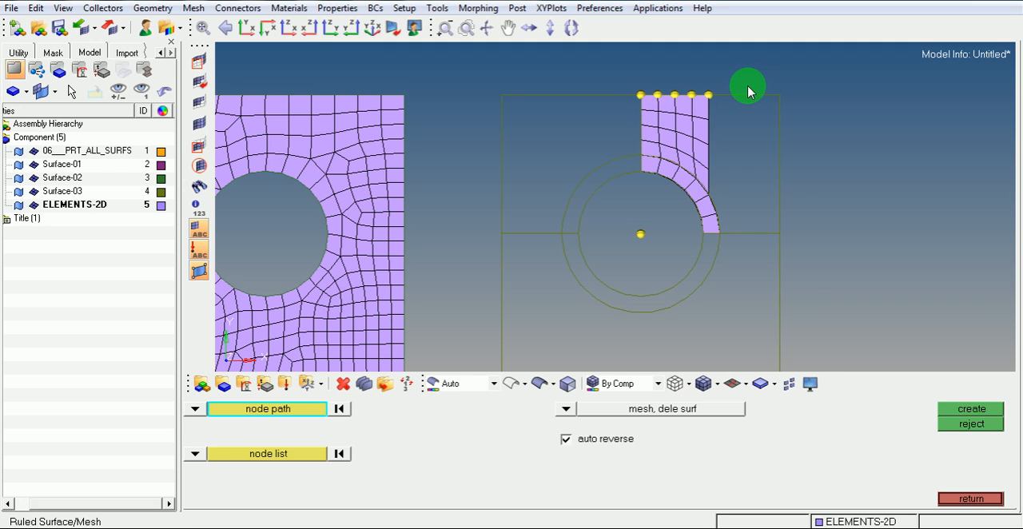
Open the Temporary Nodes tool, switch to Notepad to change the shortcut note to "shiftF2", and minimize the note
key(shift+F2)
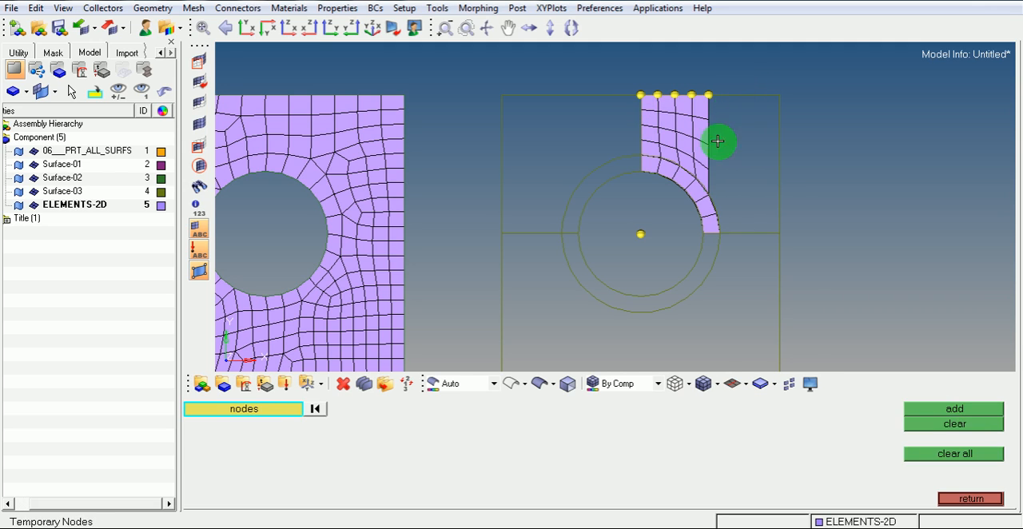
key(alt+Tab)
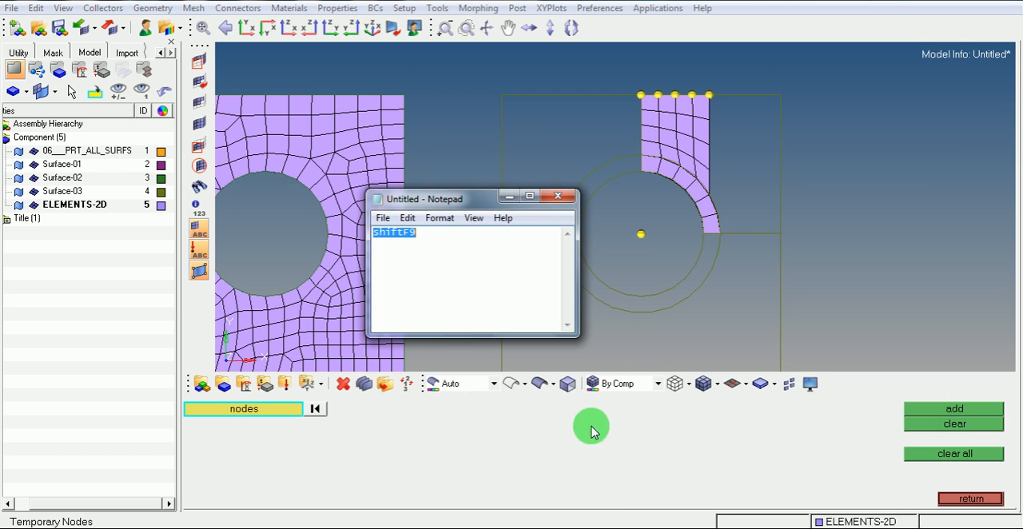
click(453, 235)
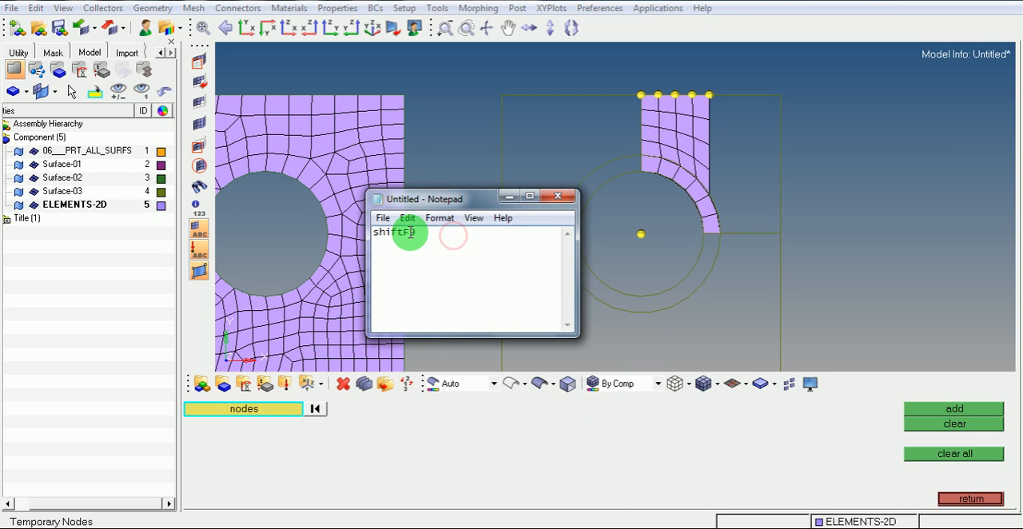
drag(409, 233, 429, 232)
text(2)
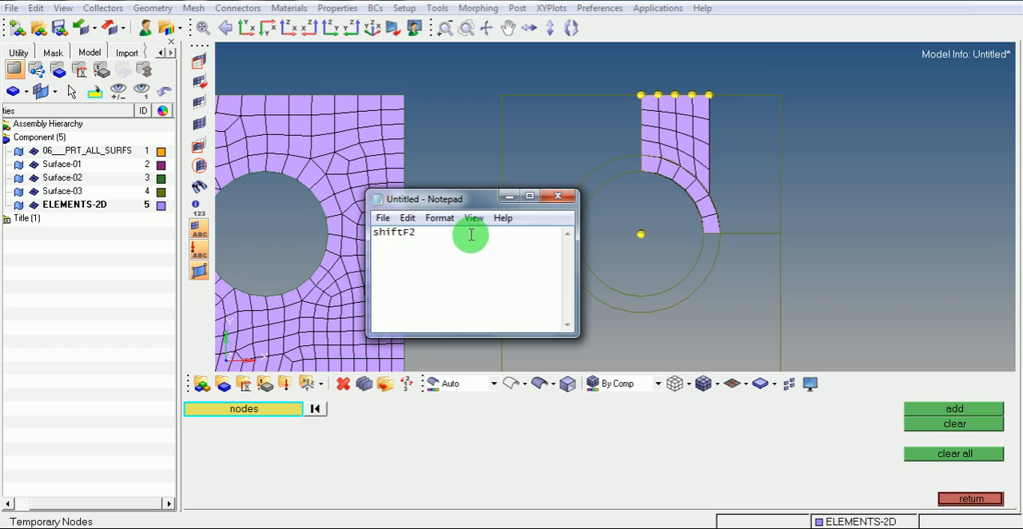
click(507, 197)
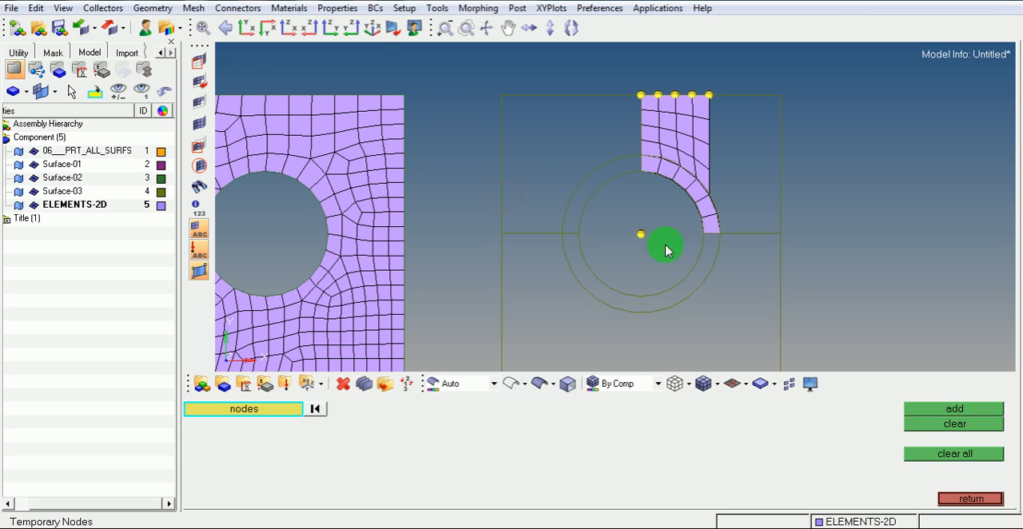
Clear all temporary nodes from the model and leave the Ruled tool
click(931, 461)
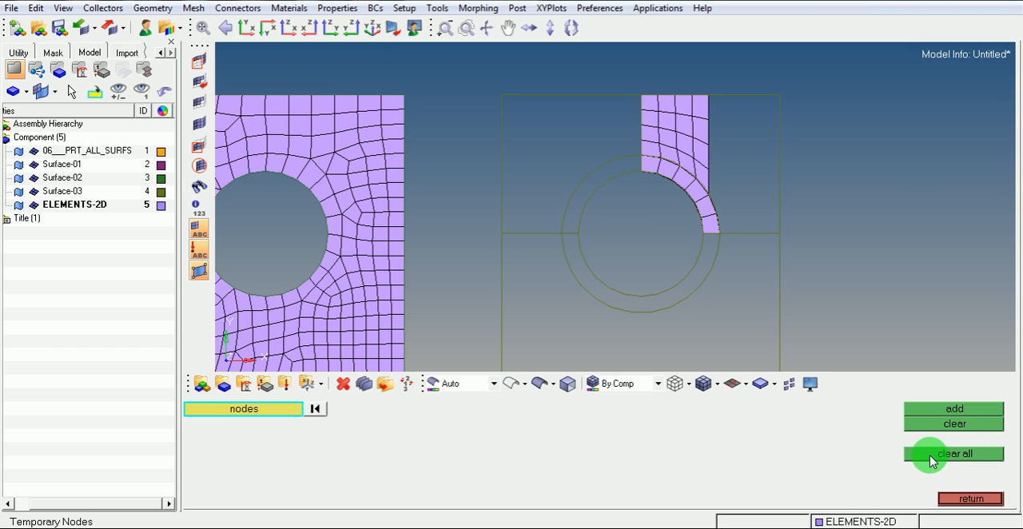
click(964, 499)
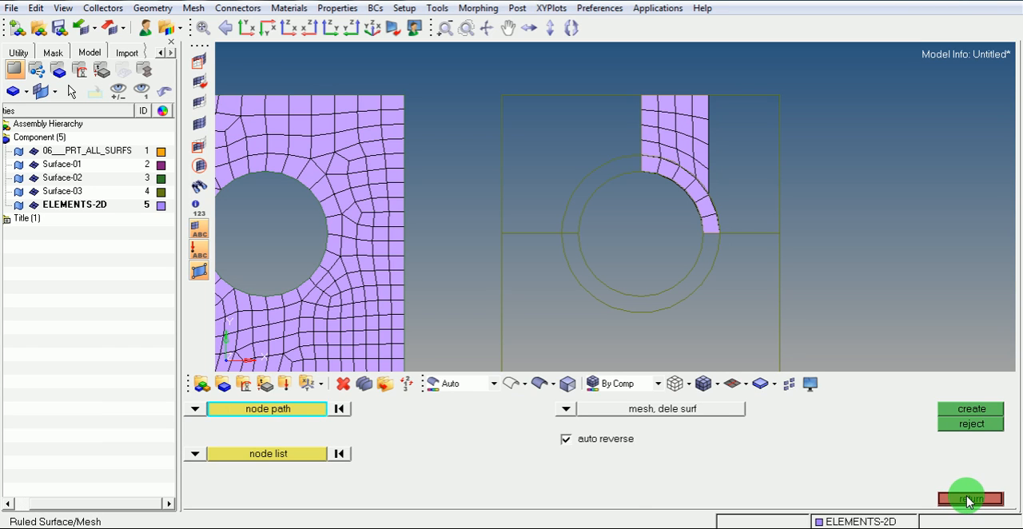
click(968, 500)
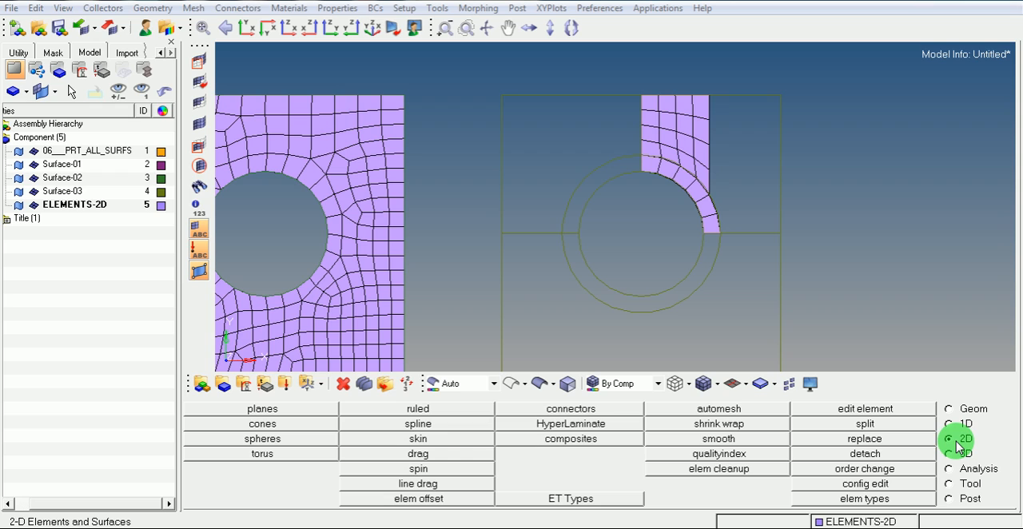
Create a Ruled mesh between a node path from the patch's upper-right corner to the ring's horizontal split line and the plate quarter's outer vertical line
click(431, 411)
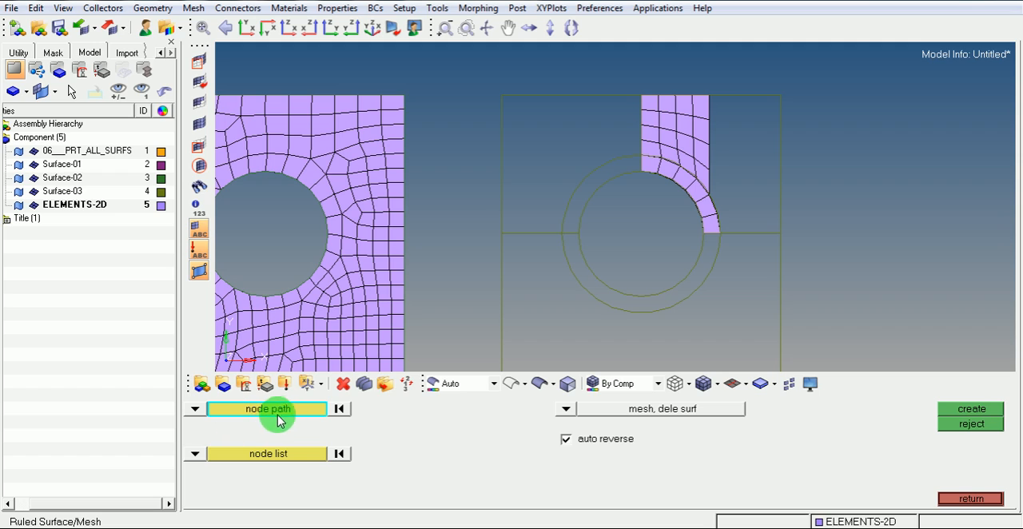
click(708, 95)
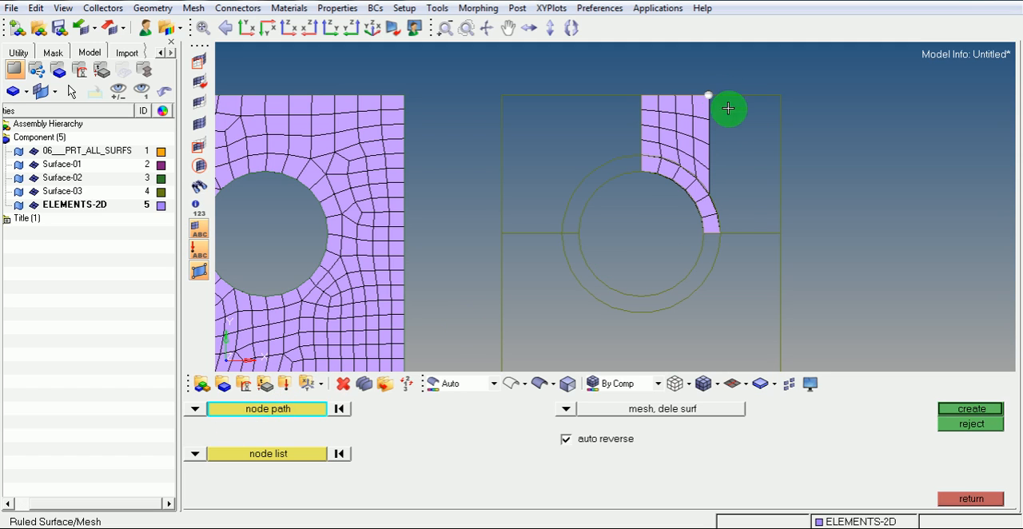
click(720, 233)
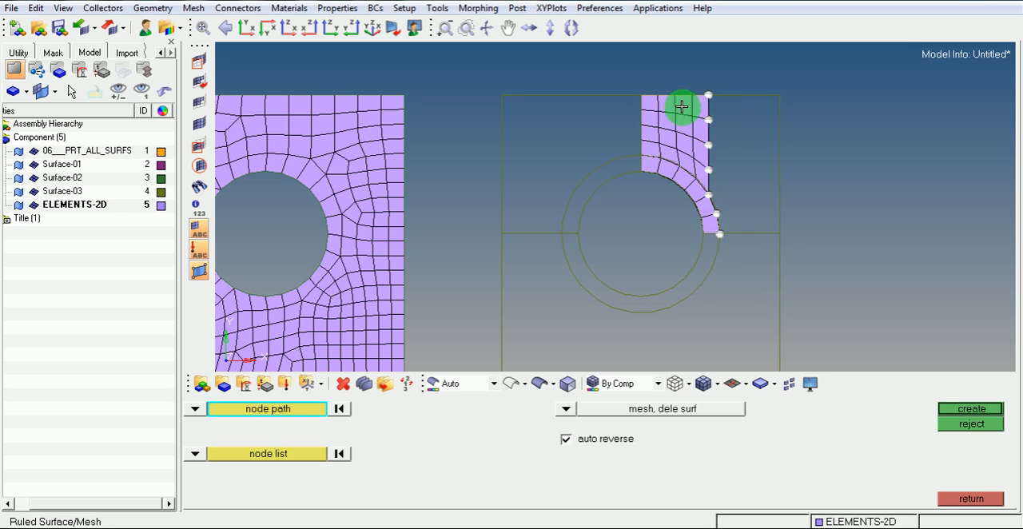
click(194, 454)
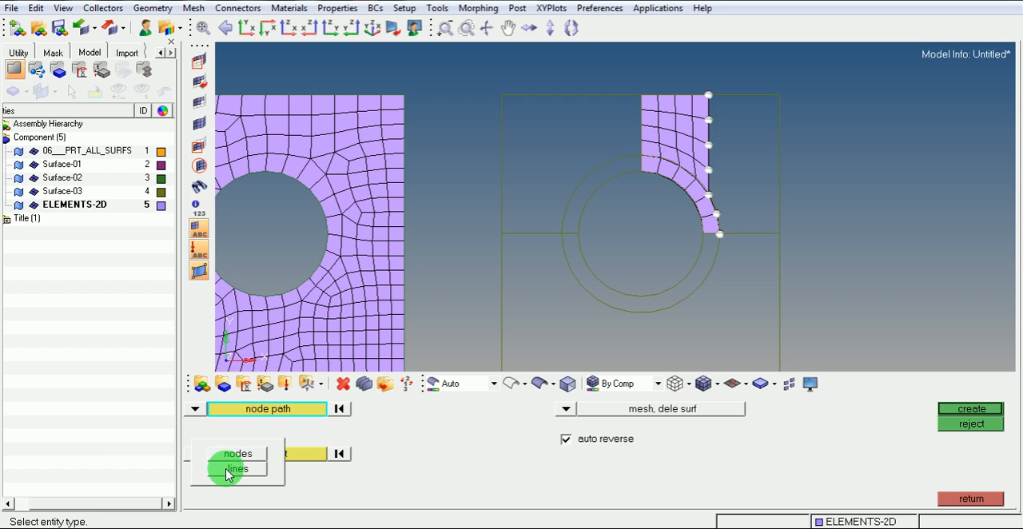
click(232, 469)
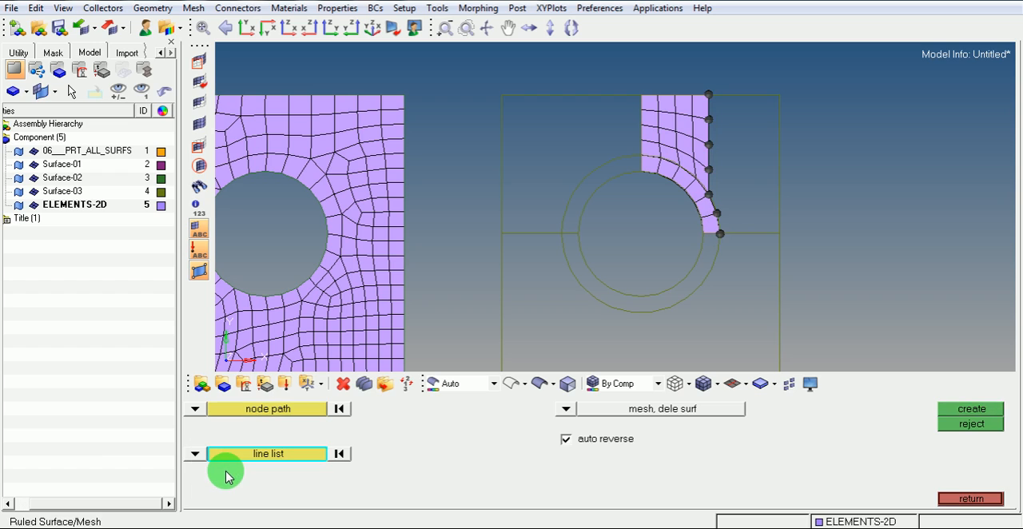
click(774, 188)
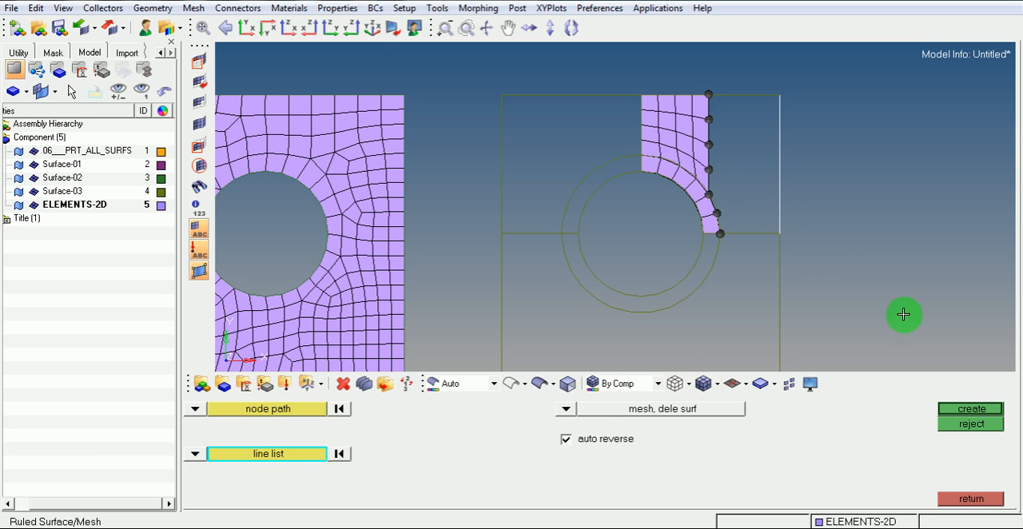
click(967, 410)
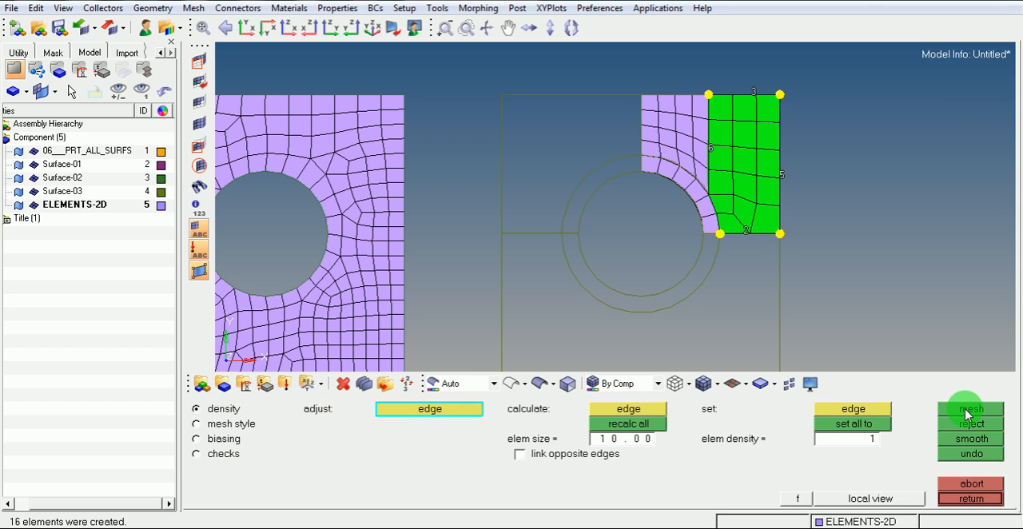
Set the new patch's lower edge density to 3 and its outer vertical edge density to 6, remeshing each time, and accept the mesh
click(746, 234)
click(970, 410)
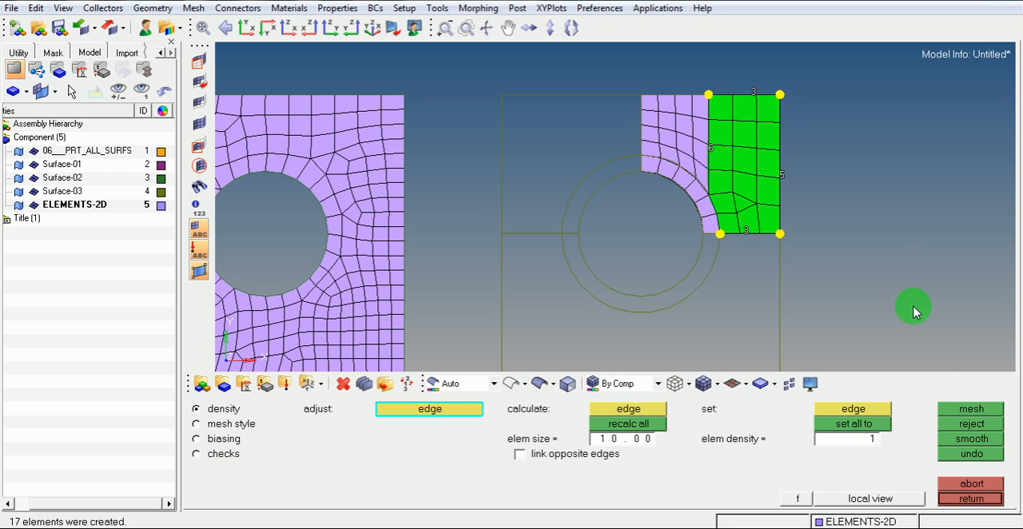
click(781, 177)
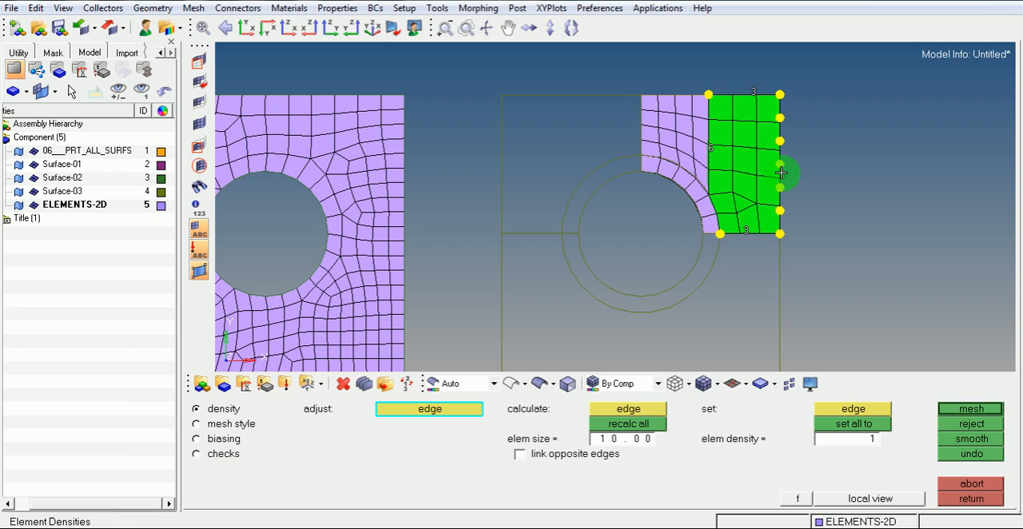
click(984, 409)
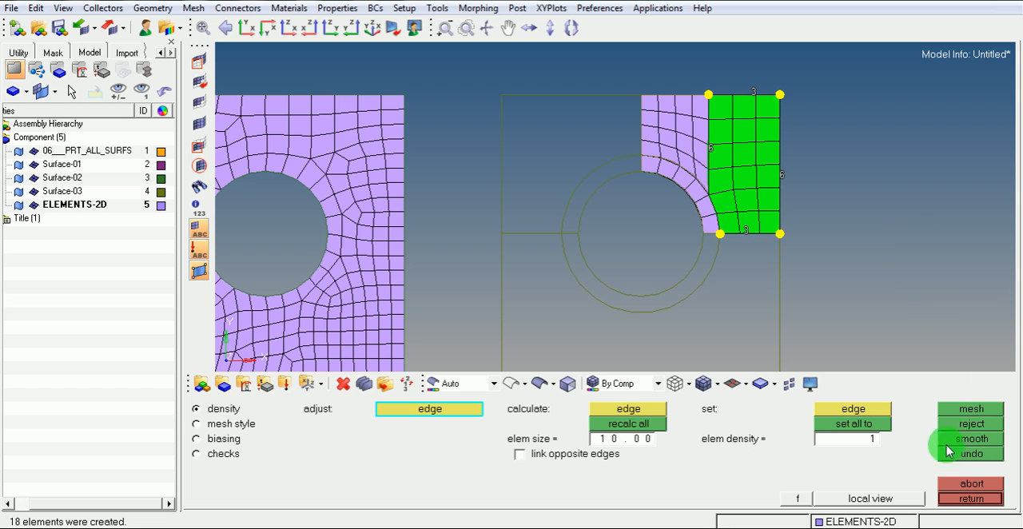
click(968, 499)
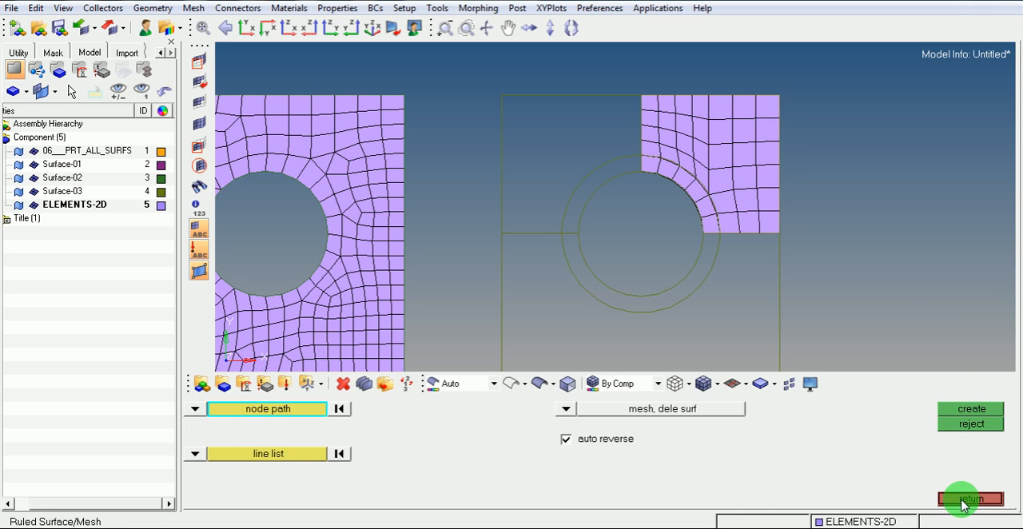